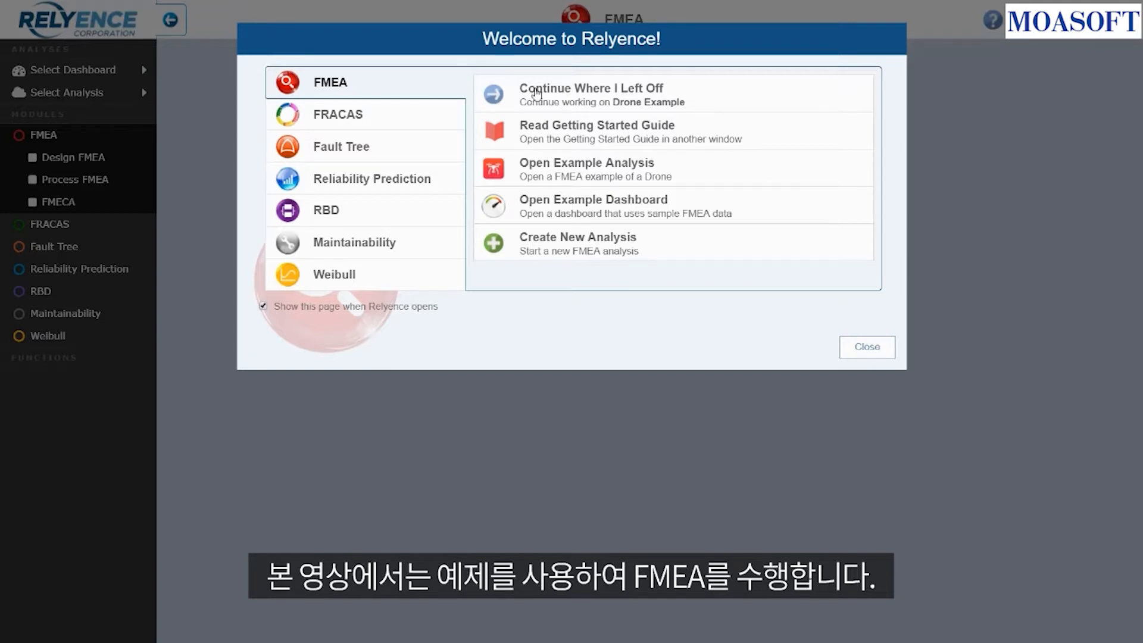
# - Open the drone FMEA example analysis and dismiss the revert-example tip
pyautogui.click(693, 172)
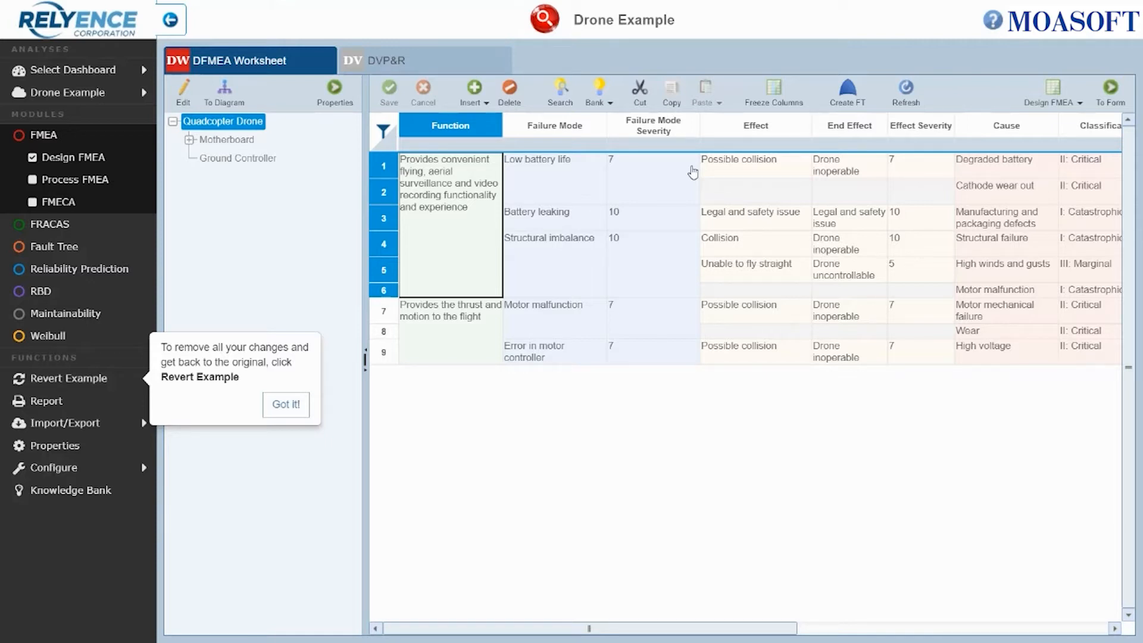
pyautogui.click(286, 404)
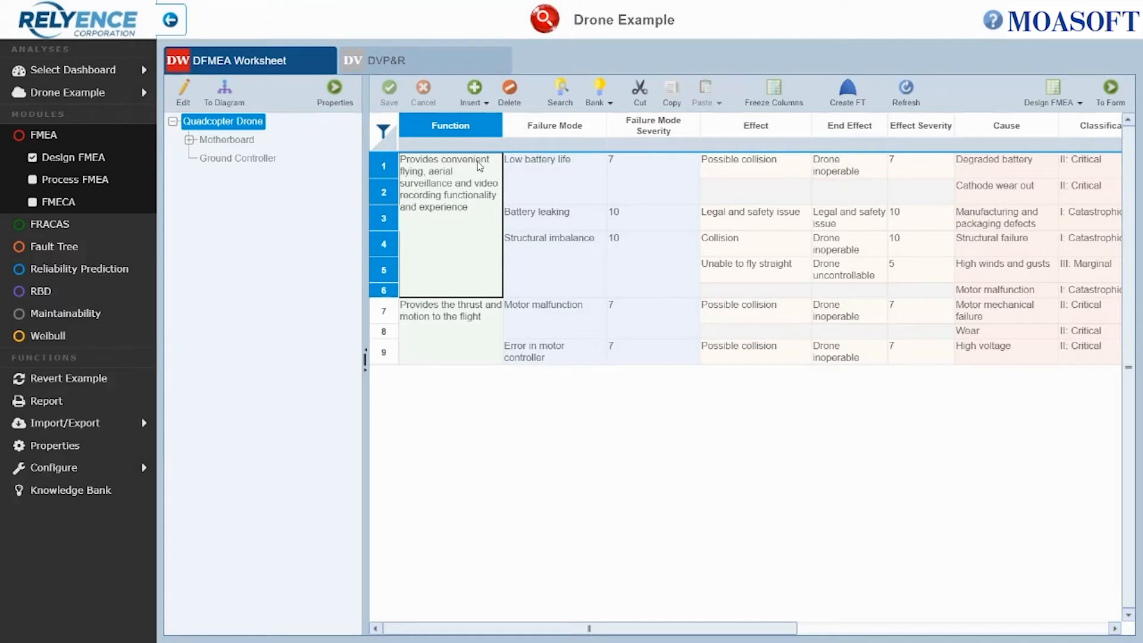
# - Insert a new Function row at the end of the DFMEA worksheet
pyautogui.click(486, 102)
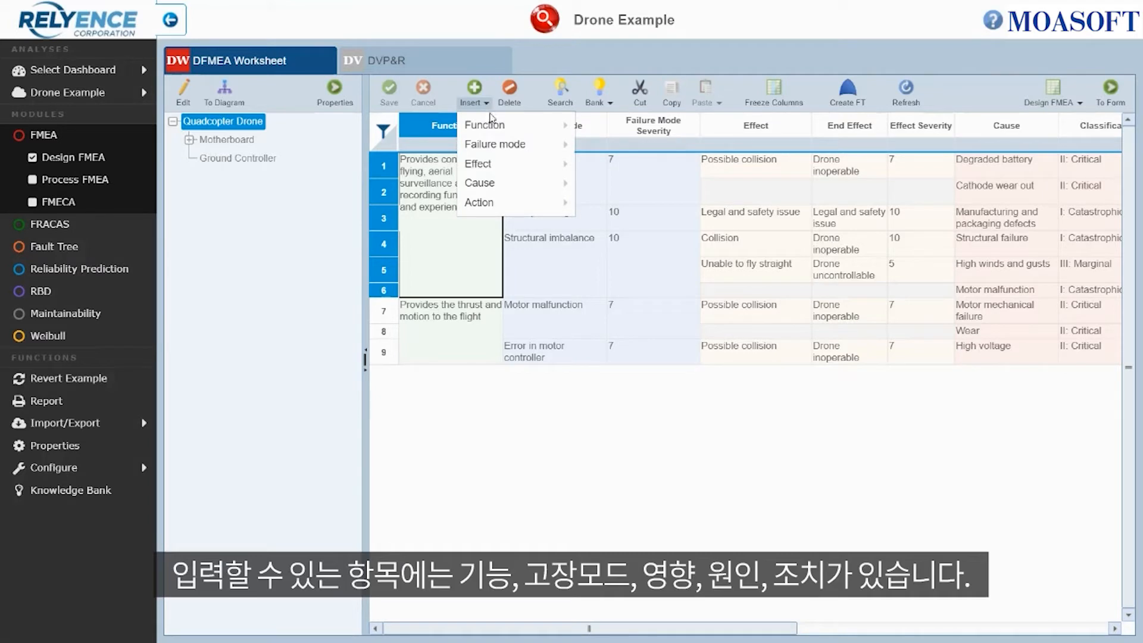
pyautogui.moveTo(507, 150)
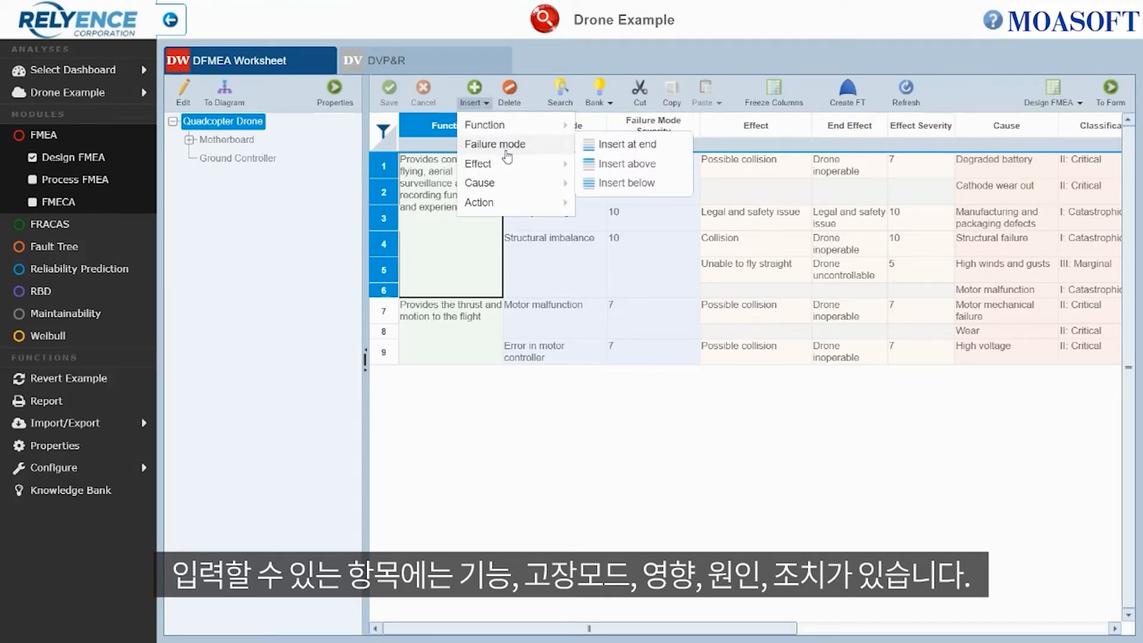
pyautogui.moveTo(508, 188)
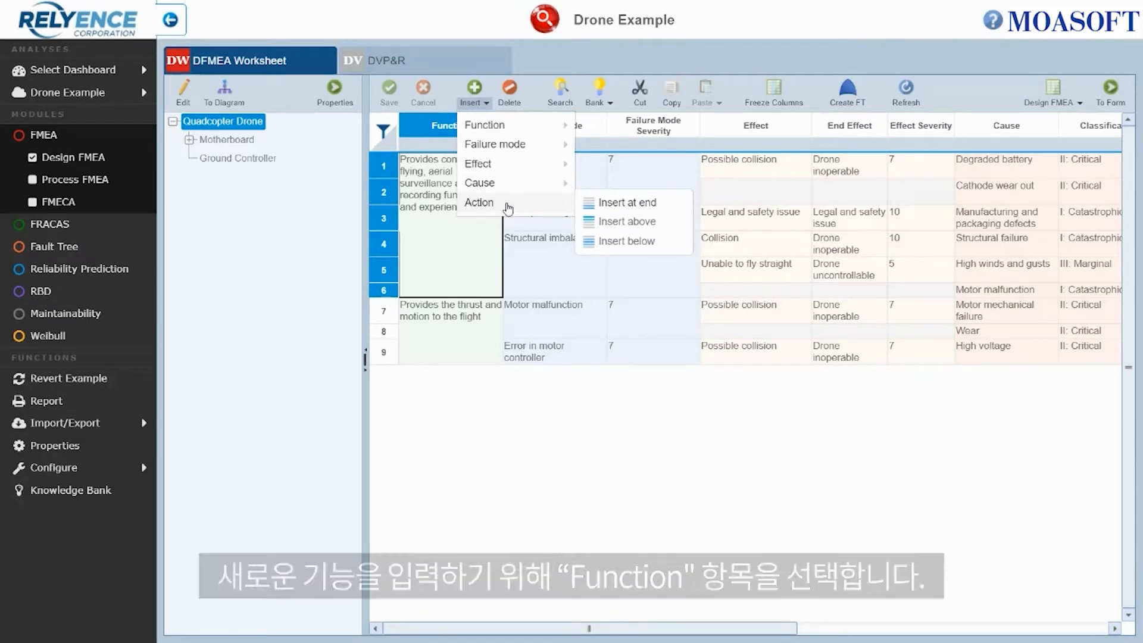
pyautogui.moveTo(535, 132)
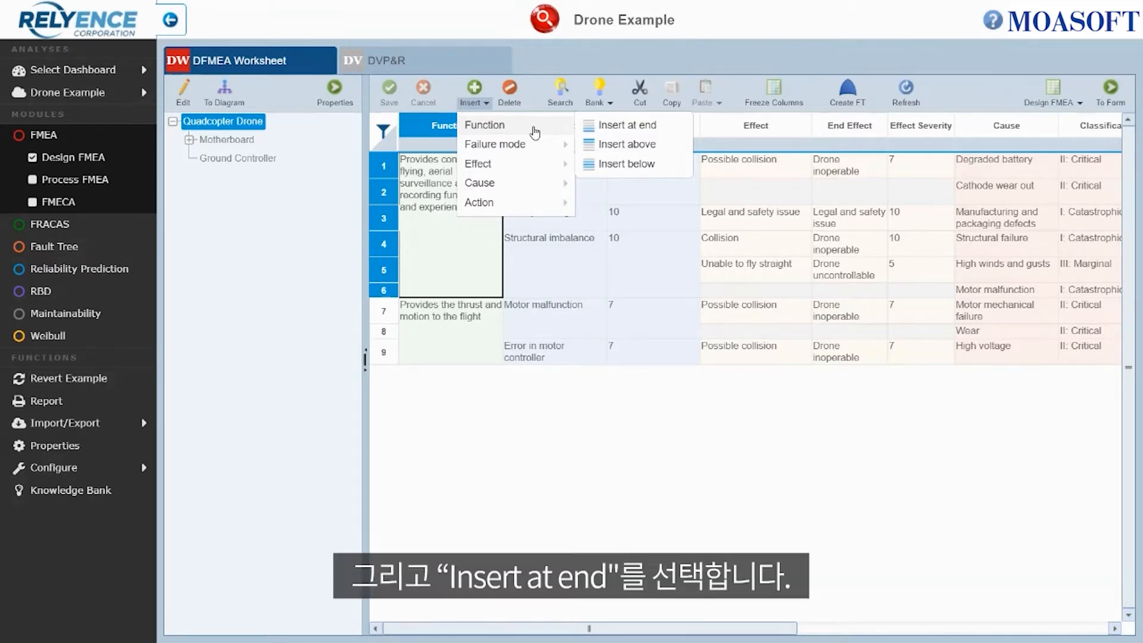
pyautogui.click(639, 132)
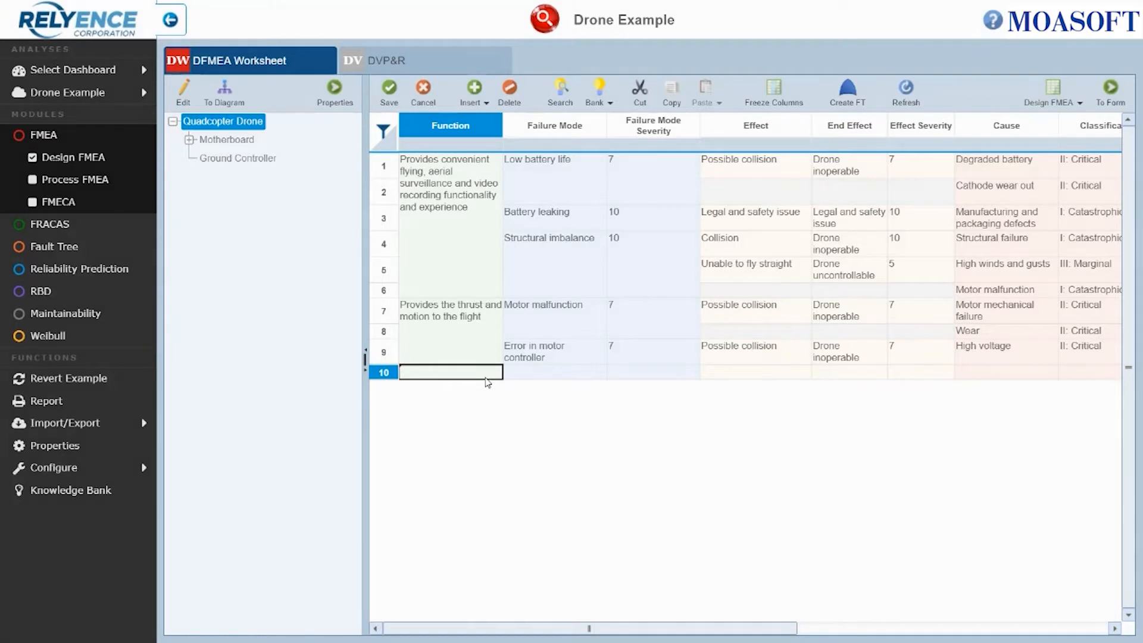
# - Enter the new function "Provides directional control to the flight" in the added row
pyautogui.write('Provides')
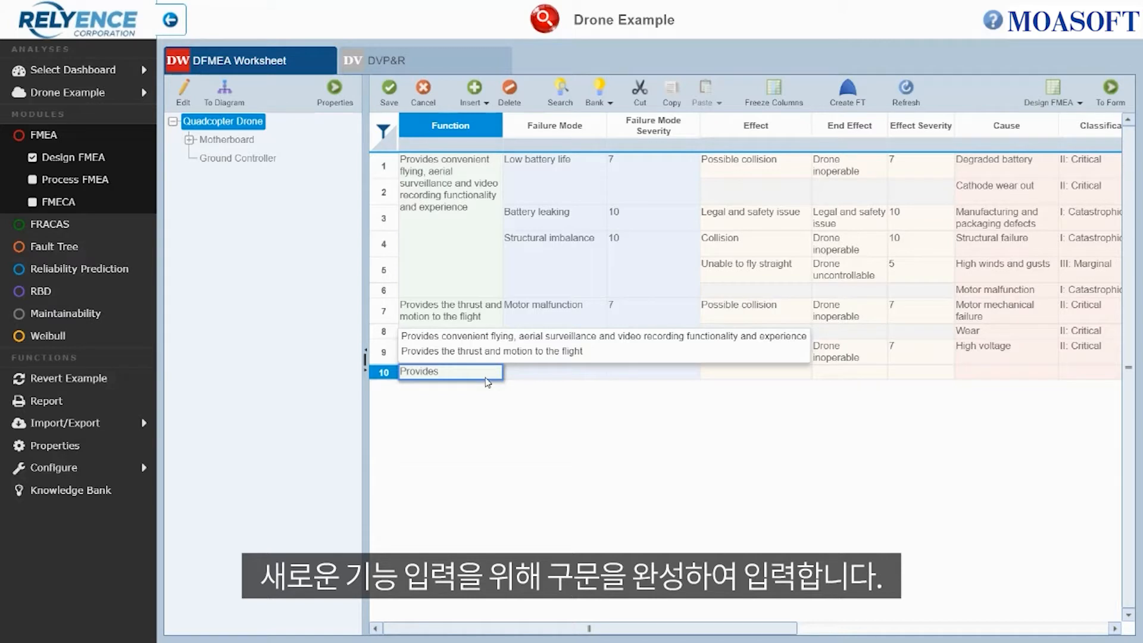
pyautogui.write('di')
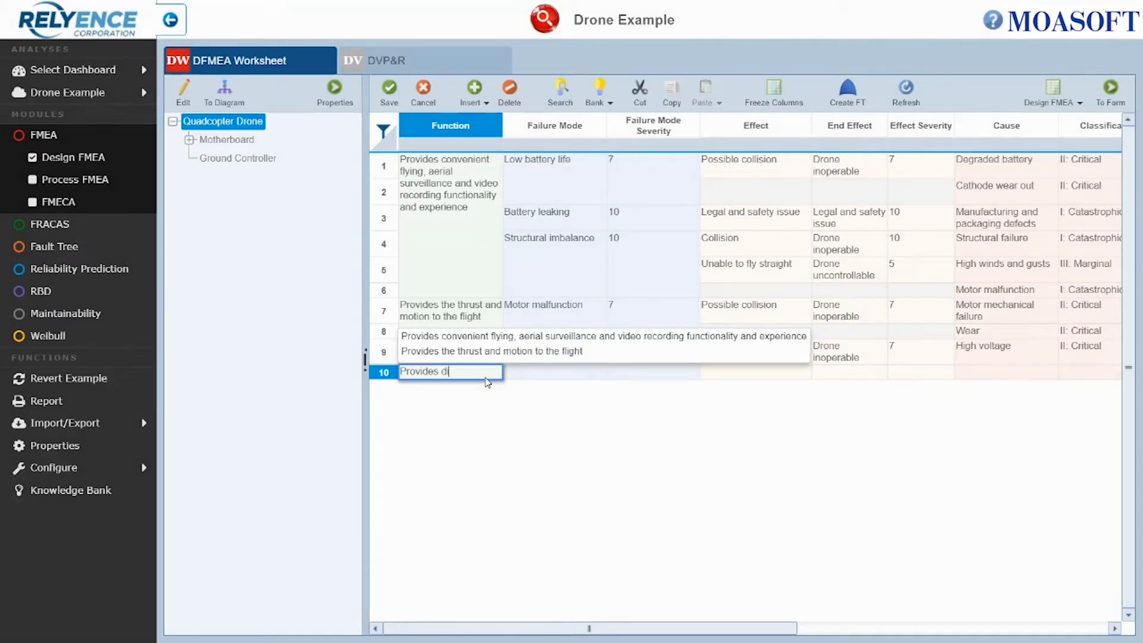
pyautogui.write('rectional')
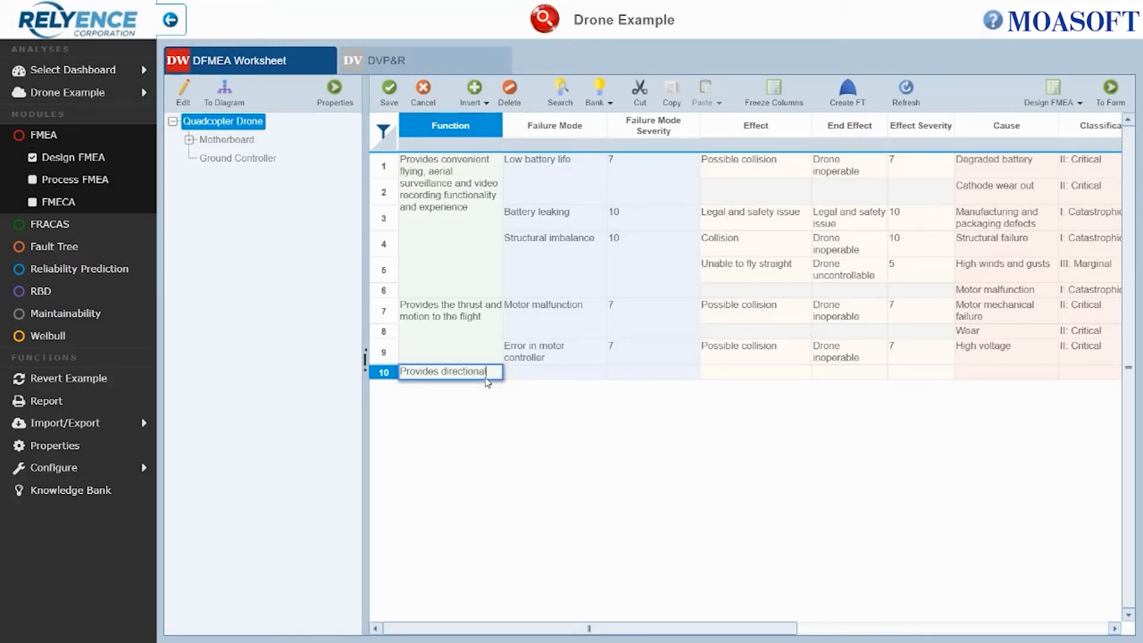
pyautogui.write(' contr')
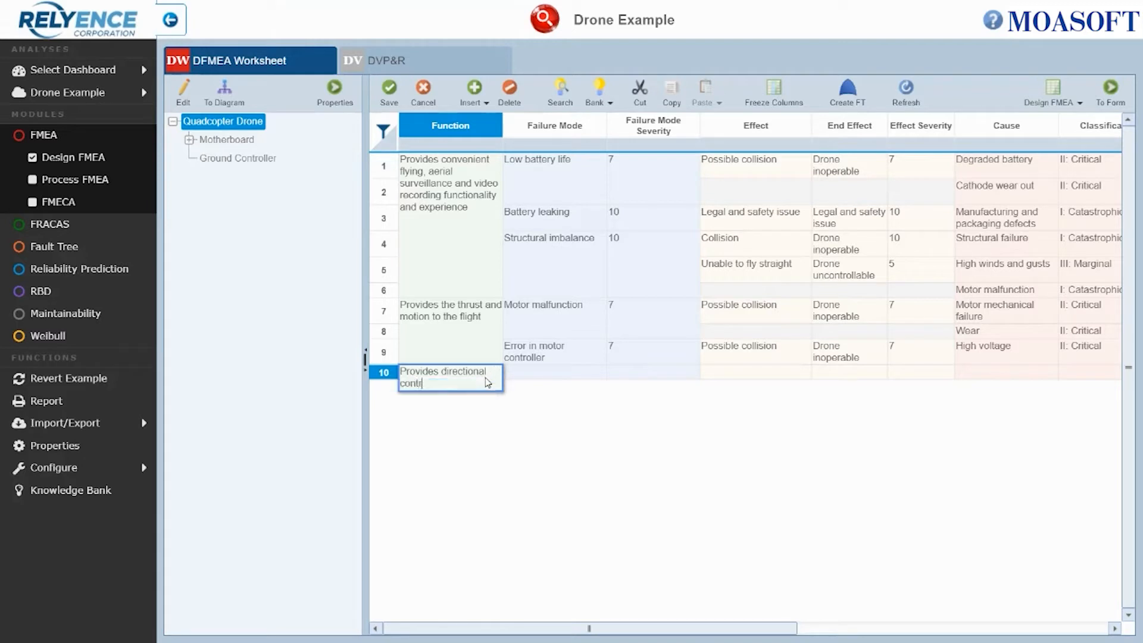
pyautogui.write('ol to the flight')
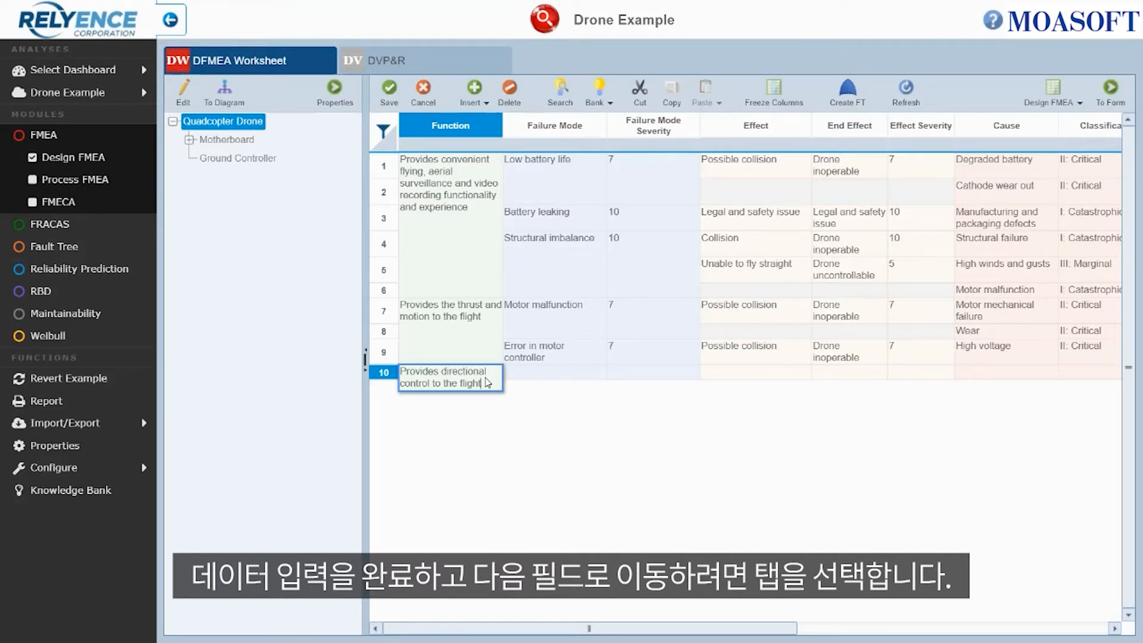
pyautogui.press('Tab')
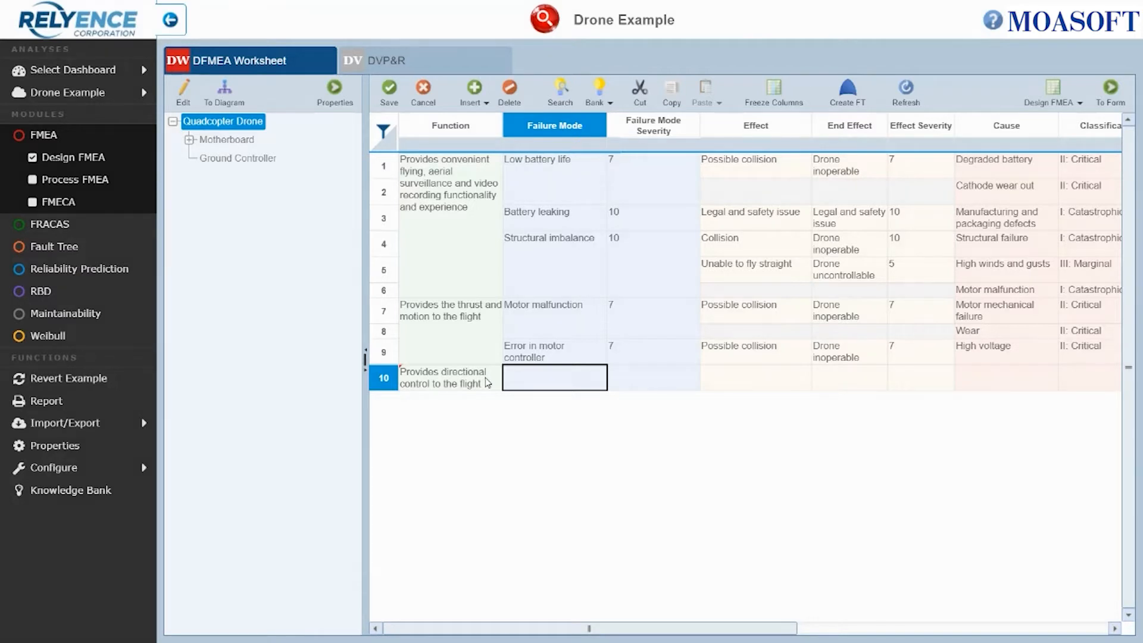
# - Enter the failure mode "Imbalance in propellers" for the new function
pyautogui.click(531, 384)
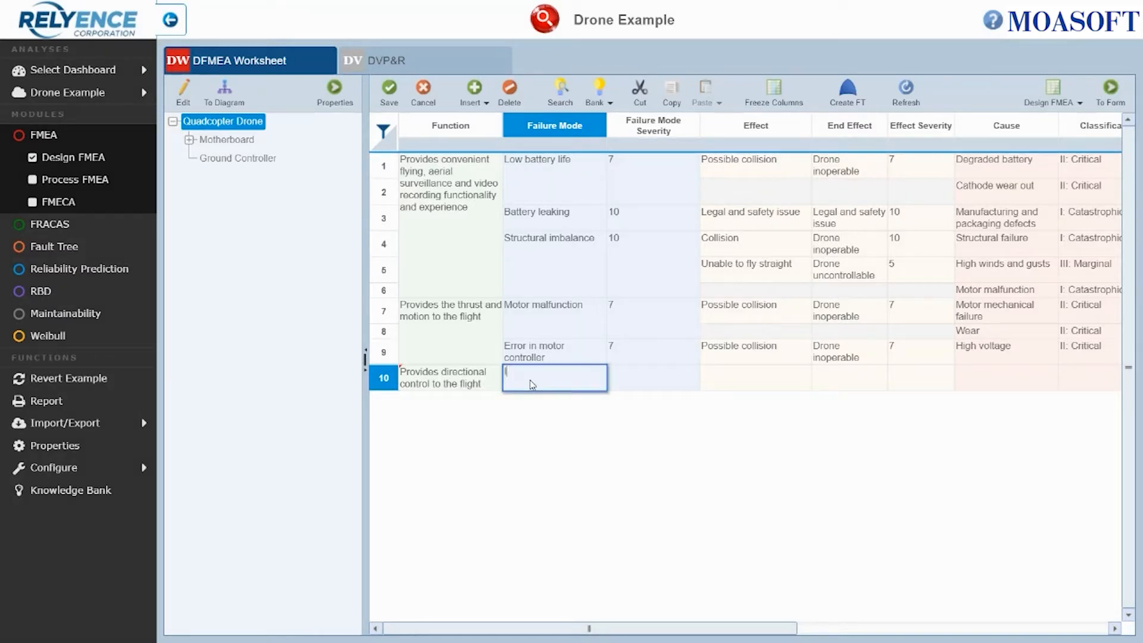
pyautogui.write('Imbalance')
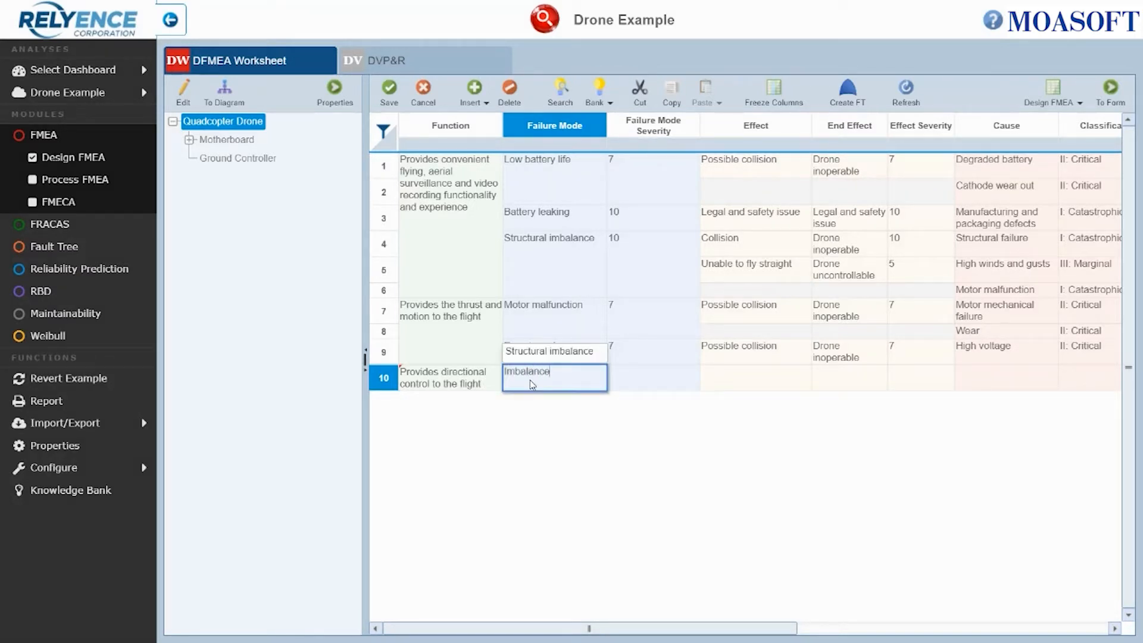
pyautogui.write(' in prope')
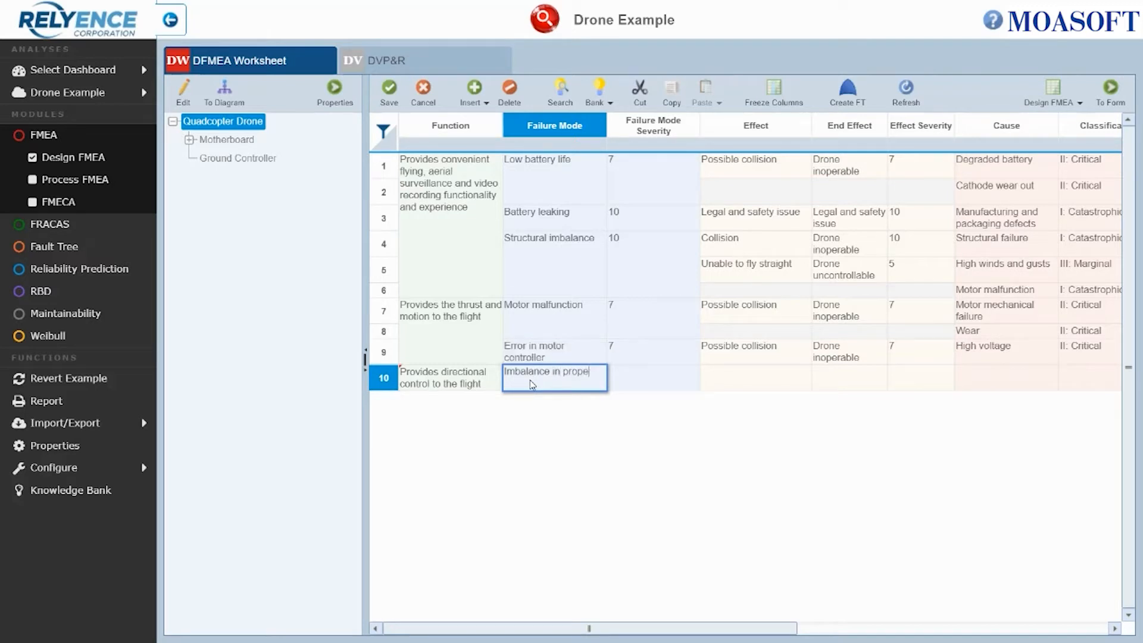
pyautogui.write('llers')
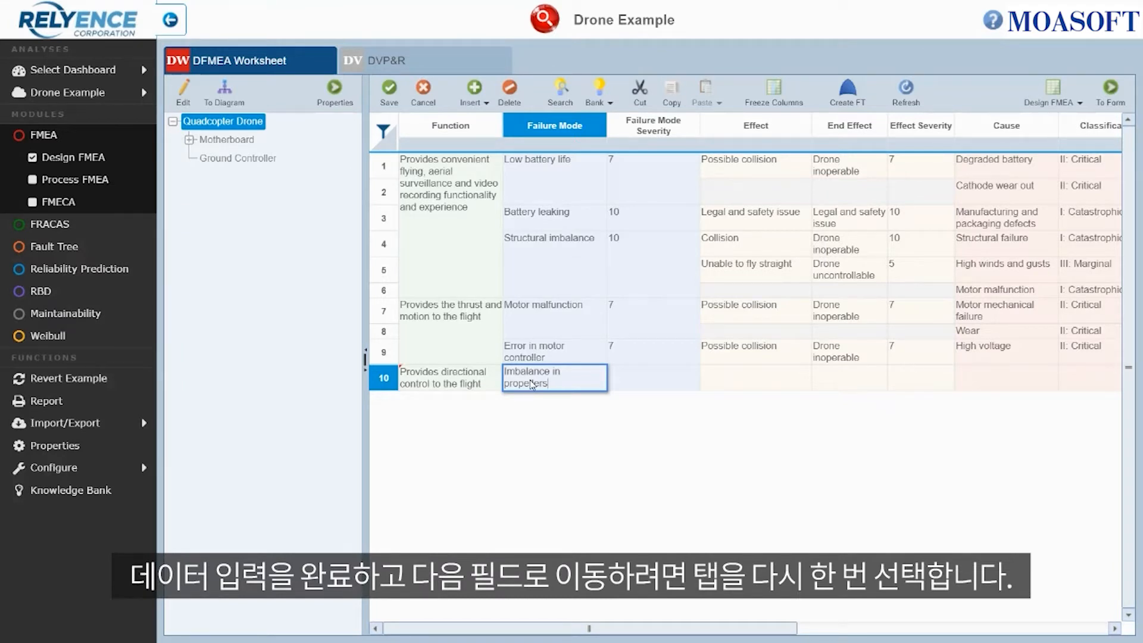
pyautogui.press('Tab')
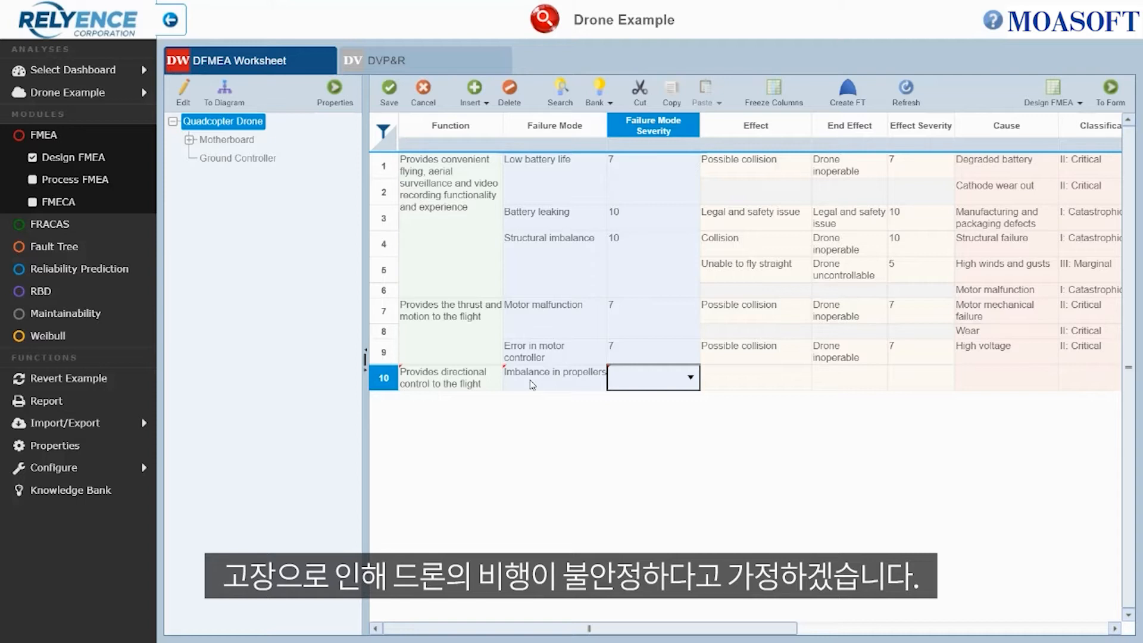
# - Enter the effect "Unable to fly straight" by picking the matching earlier entry
pyautogui.click(741, 390)
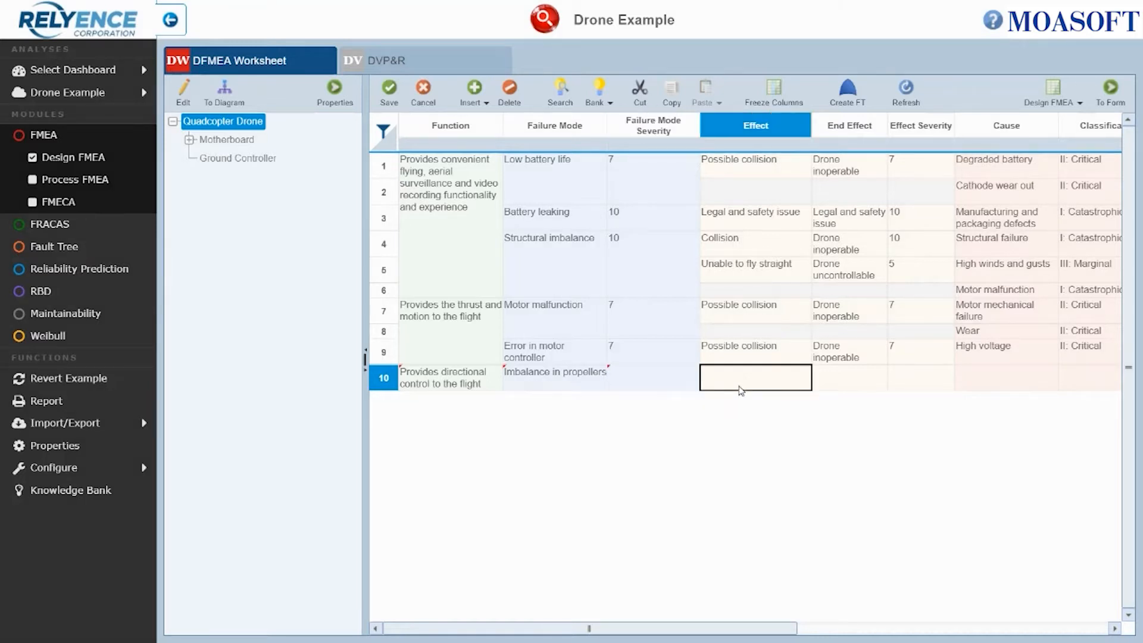
pyautogui.write('Unable to fl')
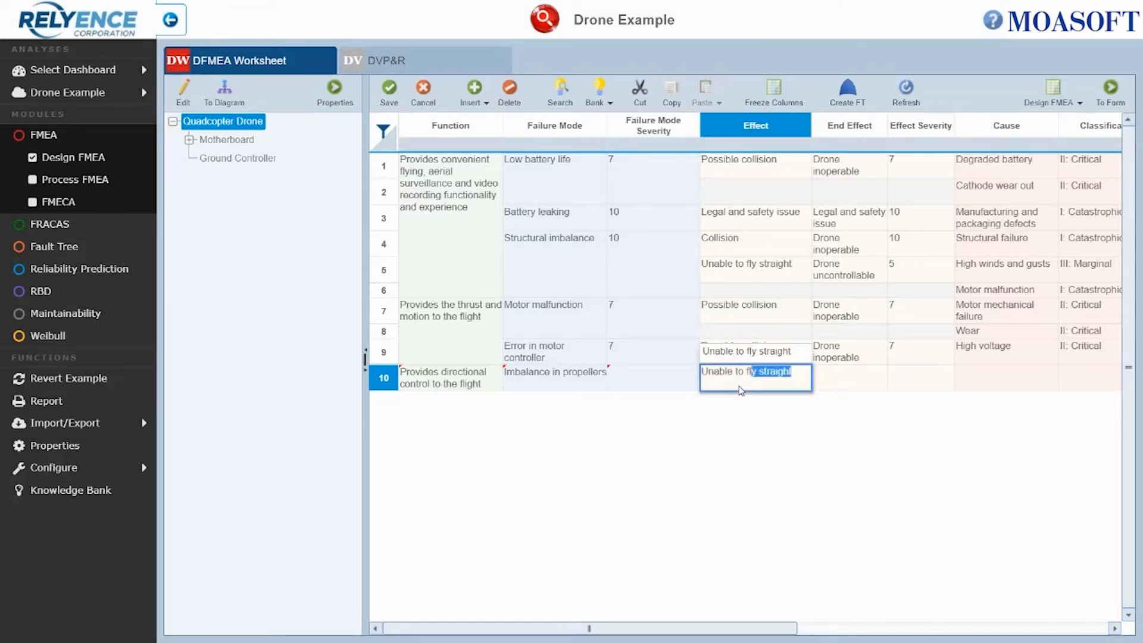
pyautogui.write('y stra')
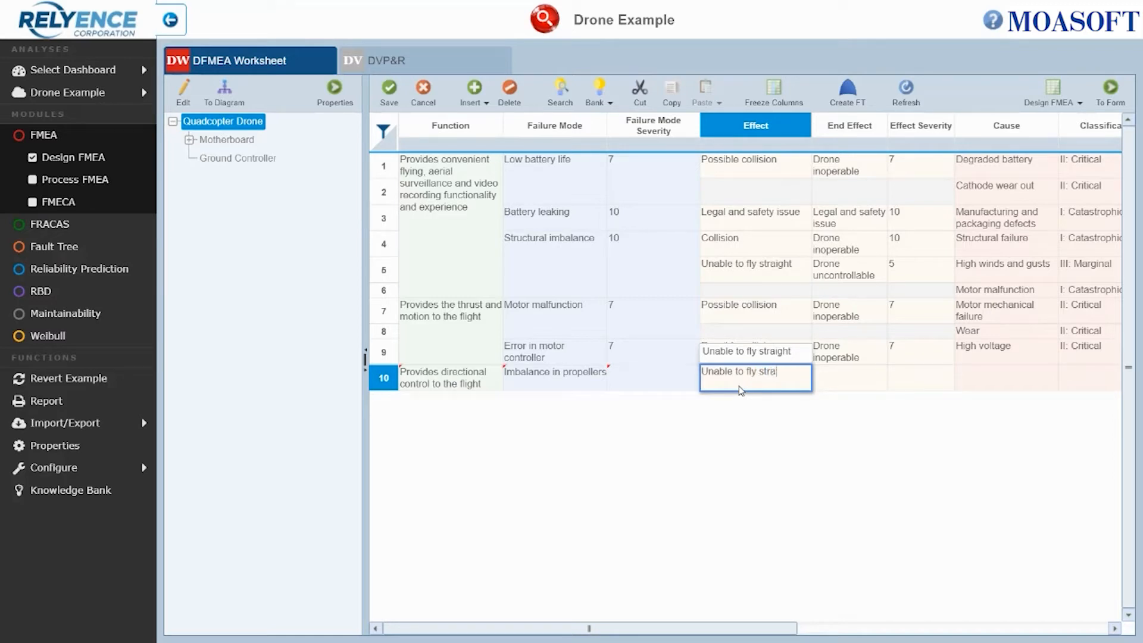
pyautogui.click(747, 355)
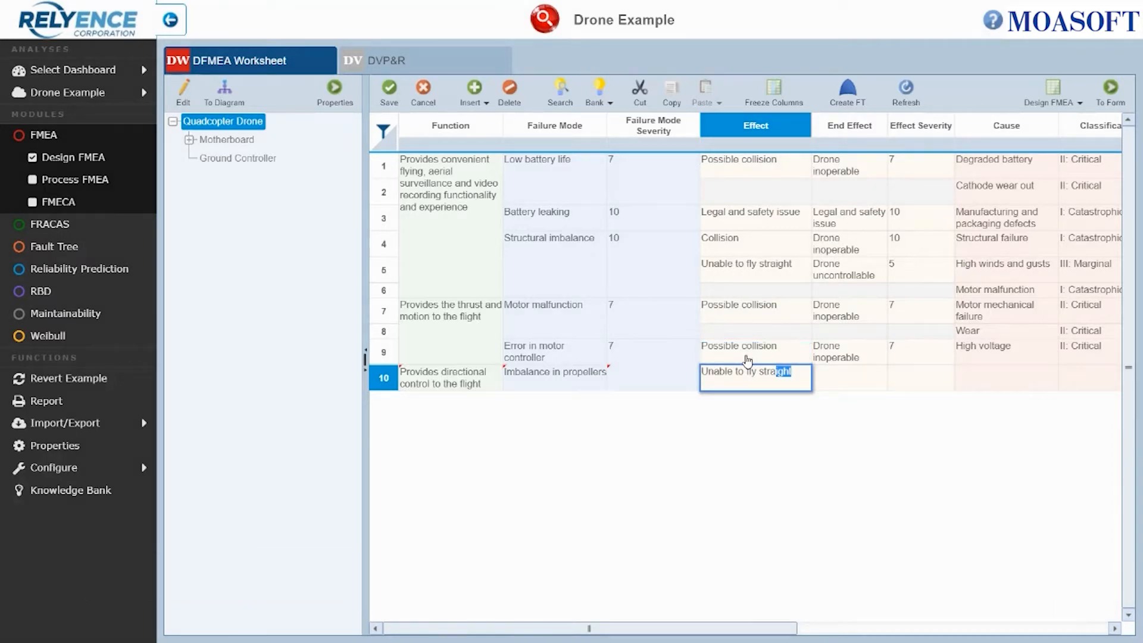
# - Set the new row's effect severity to rank 7
pyautogui.press('Tab')
pyautogui.press('Tab')
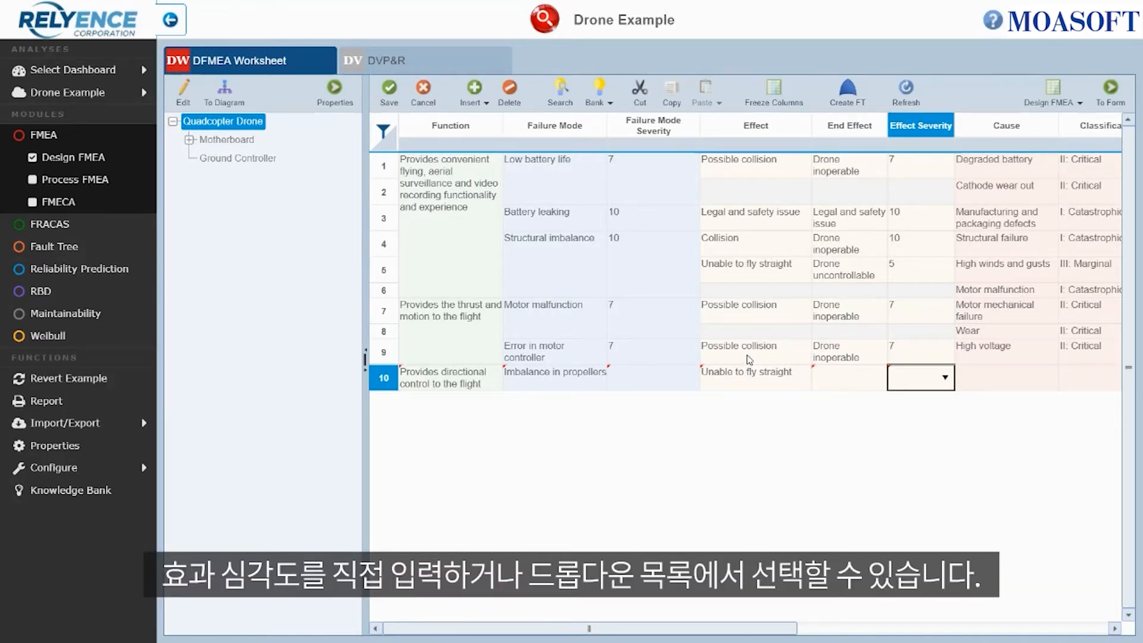
pyautogui.click(945, 378)
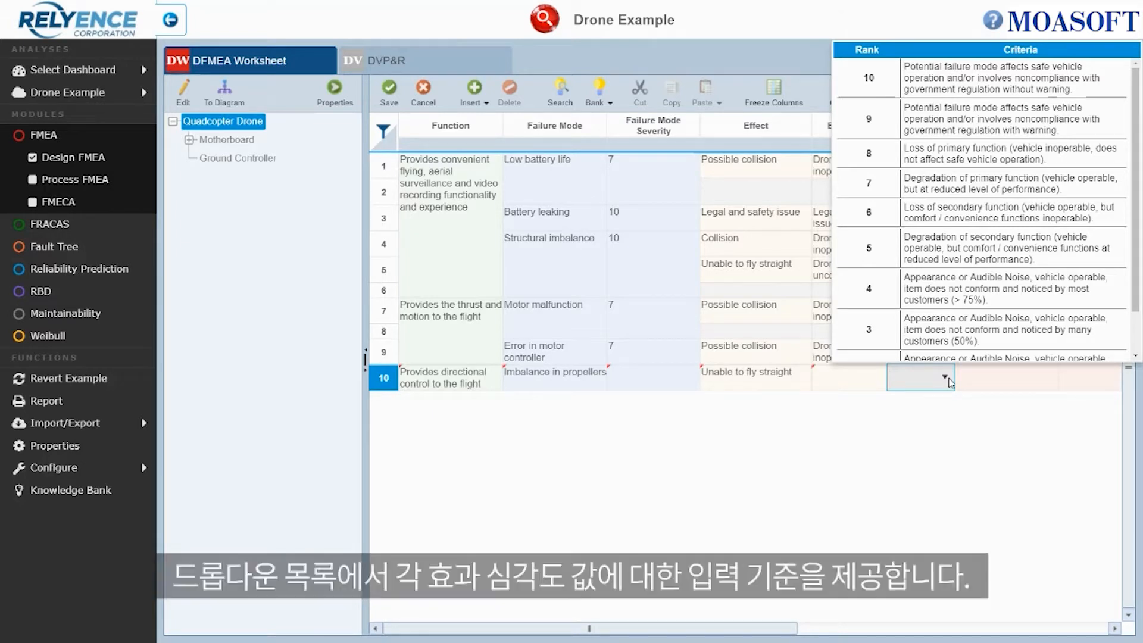
pyautogui.click(911, 192)
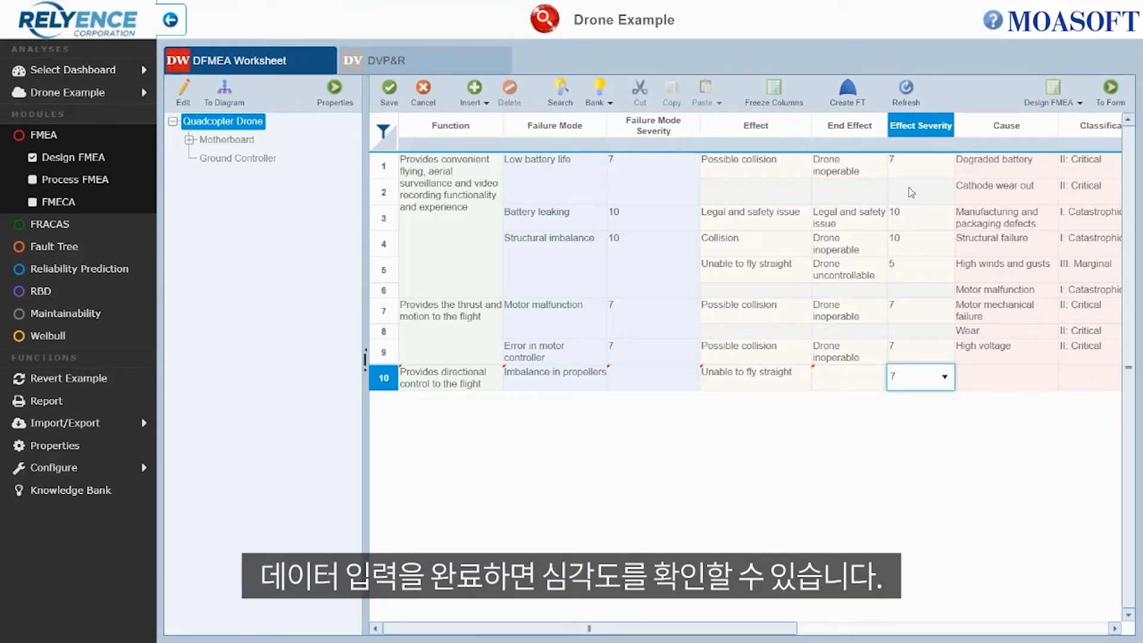
pyautogui.press('Tab')
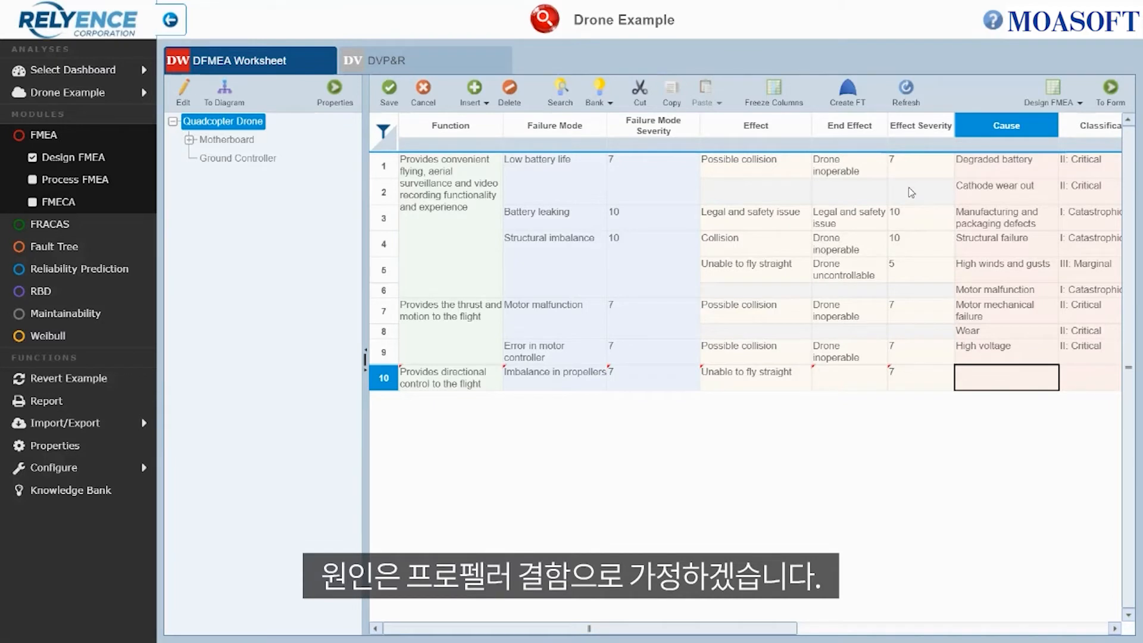
# - Enter the cause "Defective propeller" for the new failure mode
pyautogui.write('Defec')
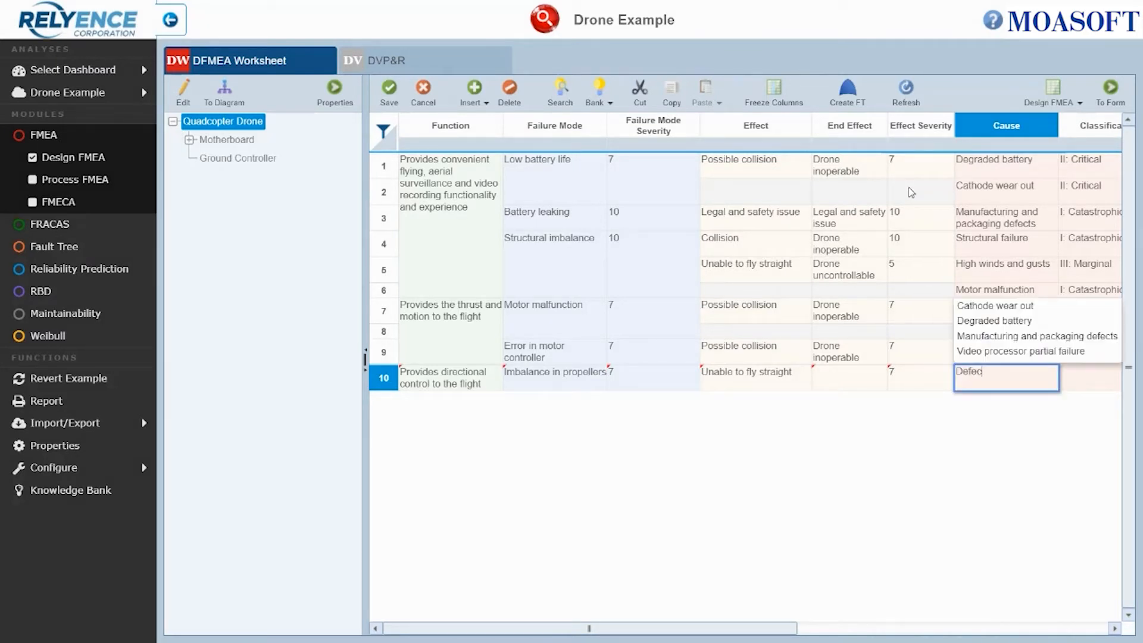
pyautogui.write('tive')
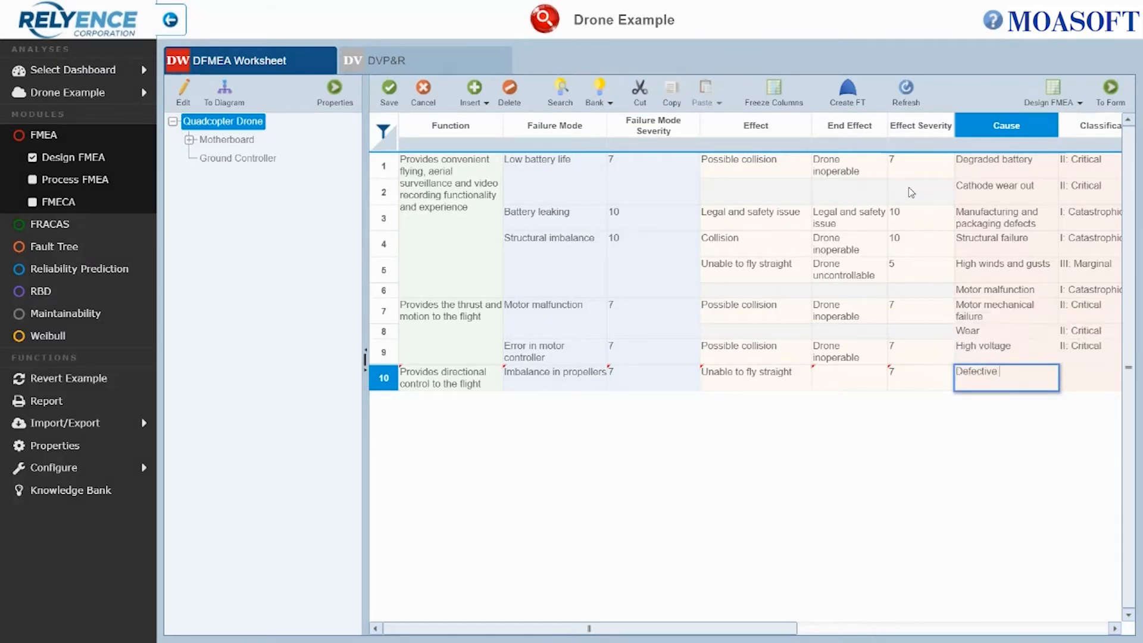
pyautogui.write(' propeller')
pyautogui.press('Tab')
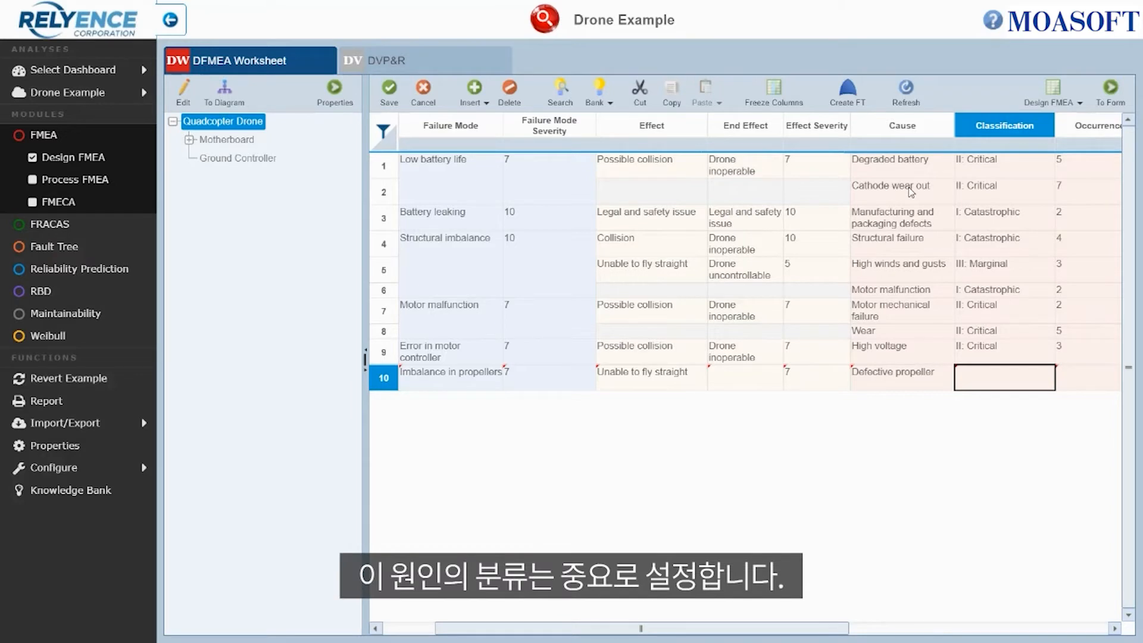
# - Set the cause classification to "II: Critical"
pyautogui.write('C')
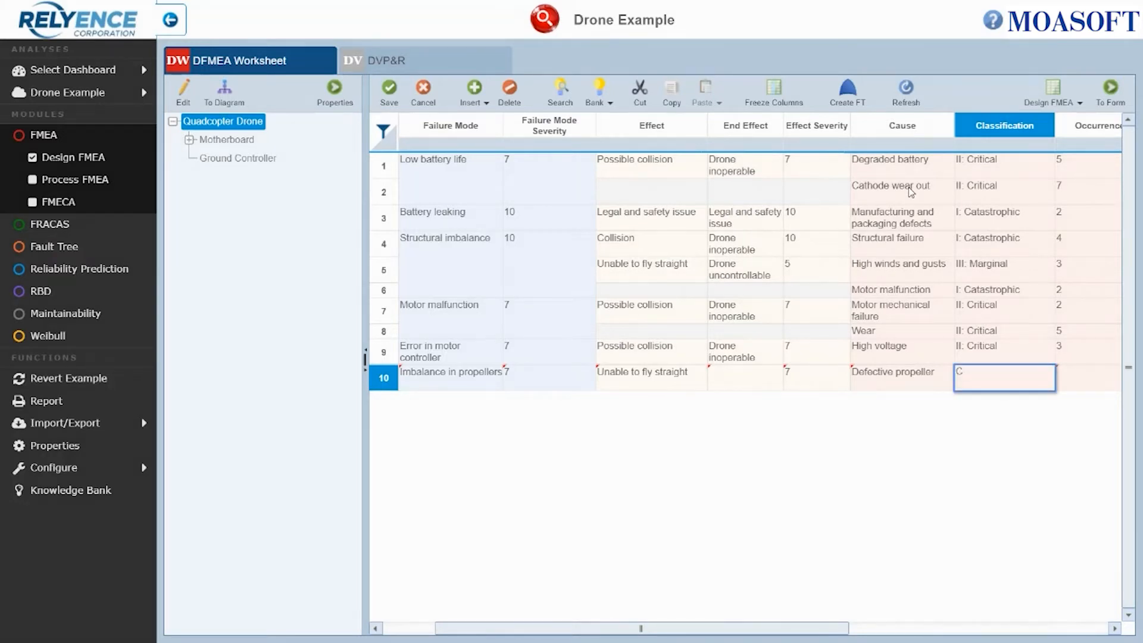
pyautogui.write('rit')
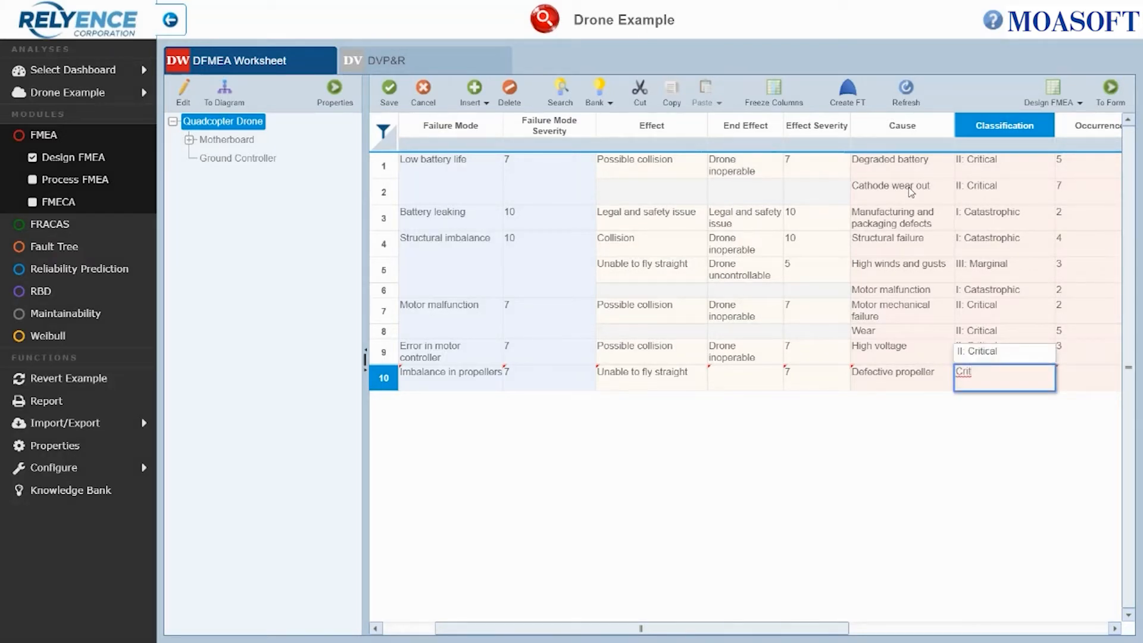
pyautogui.click(992, 355)
pyautogui.press('Tab')
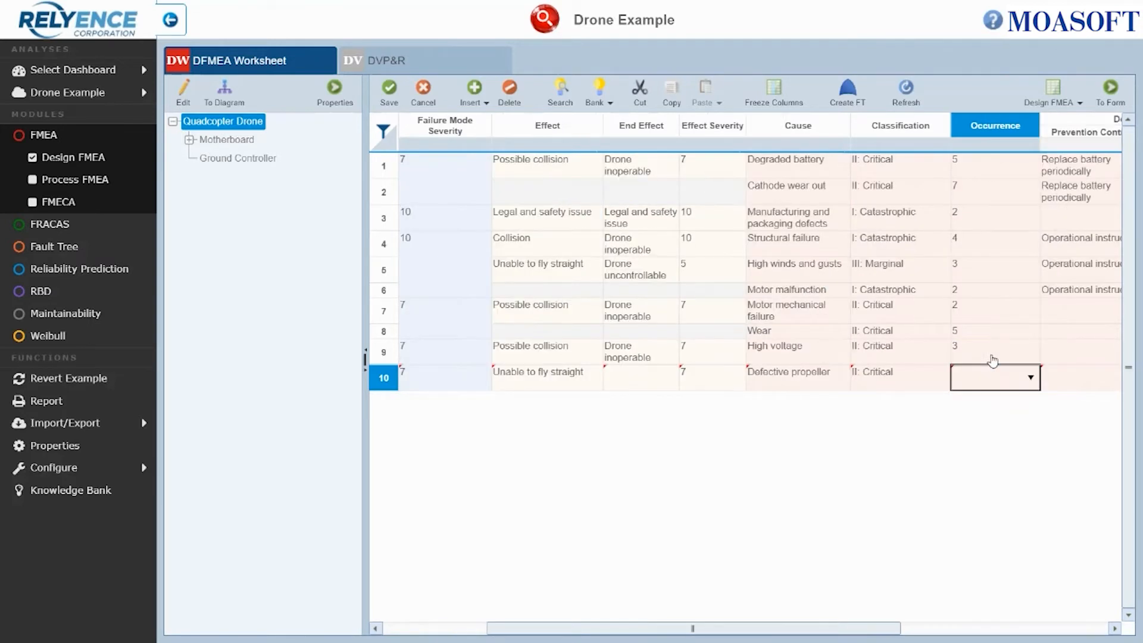
# - Set the occurrence rating for the new cause to 3
pyautogui.click(1030, 378)
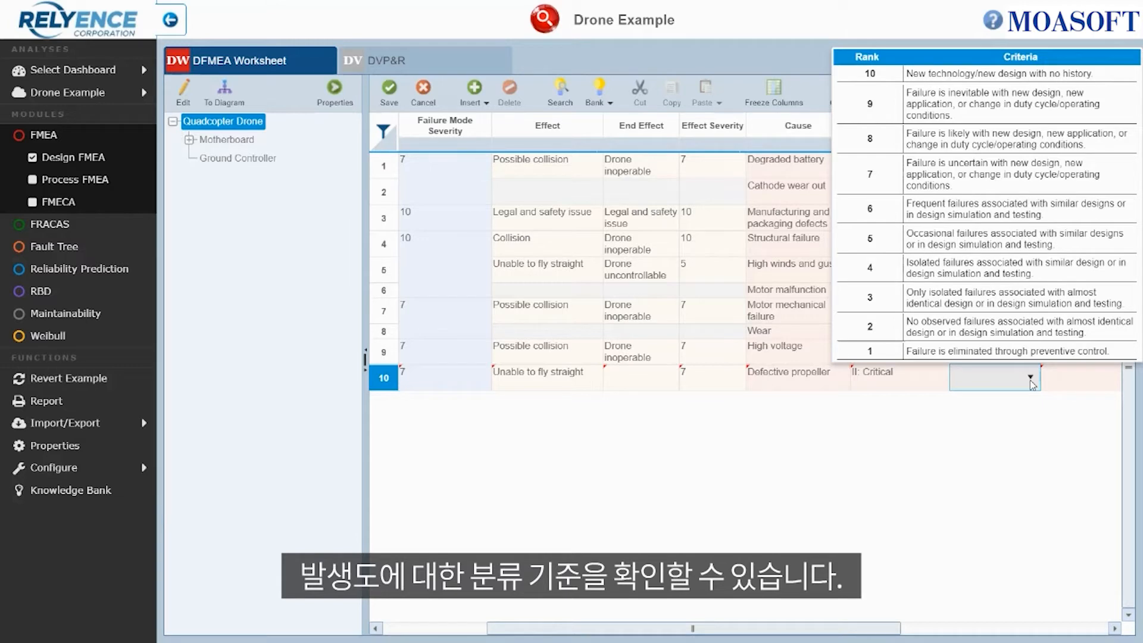
pyautogui.click(1003, 307)
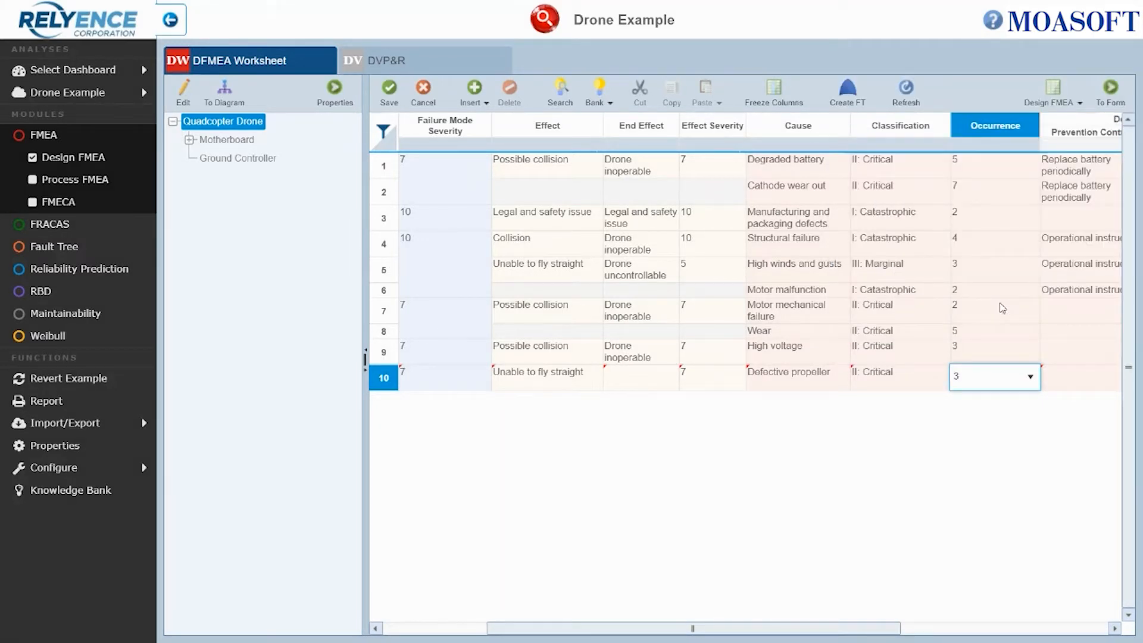
pyautogui.press('Tab')
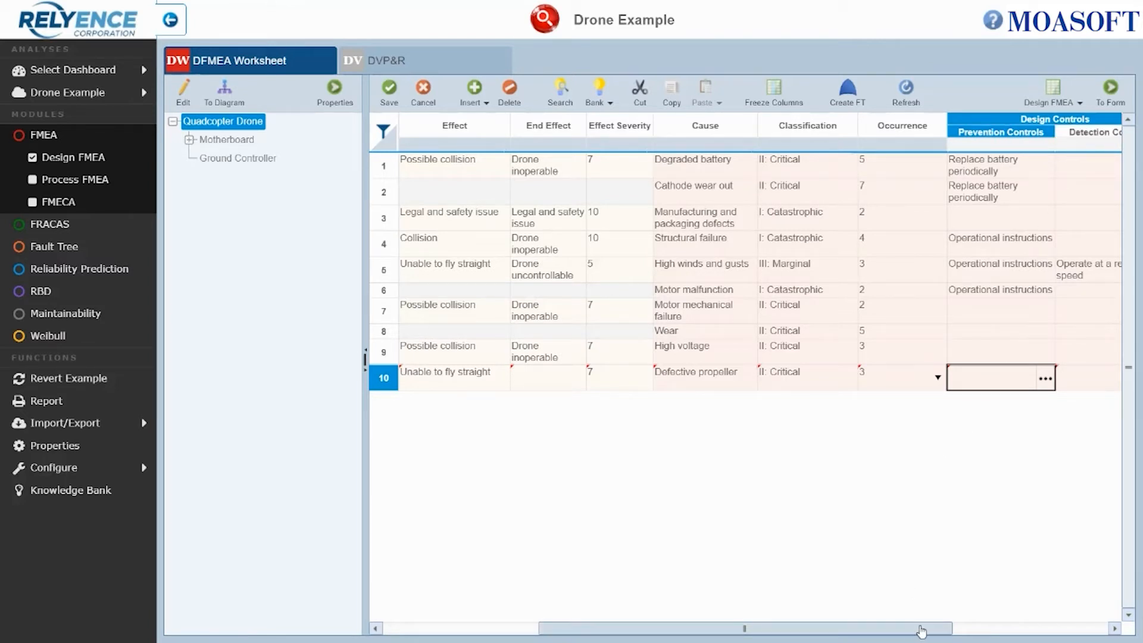
# - Add a new prevention control "Visual inspection of propellers" and assign it to the new cause
pyautogui.moveTo(918, 630); pyautogui.dragTo(1022, 630)
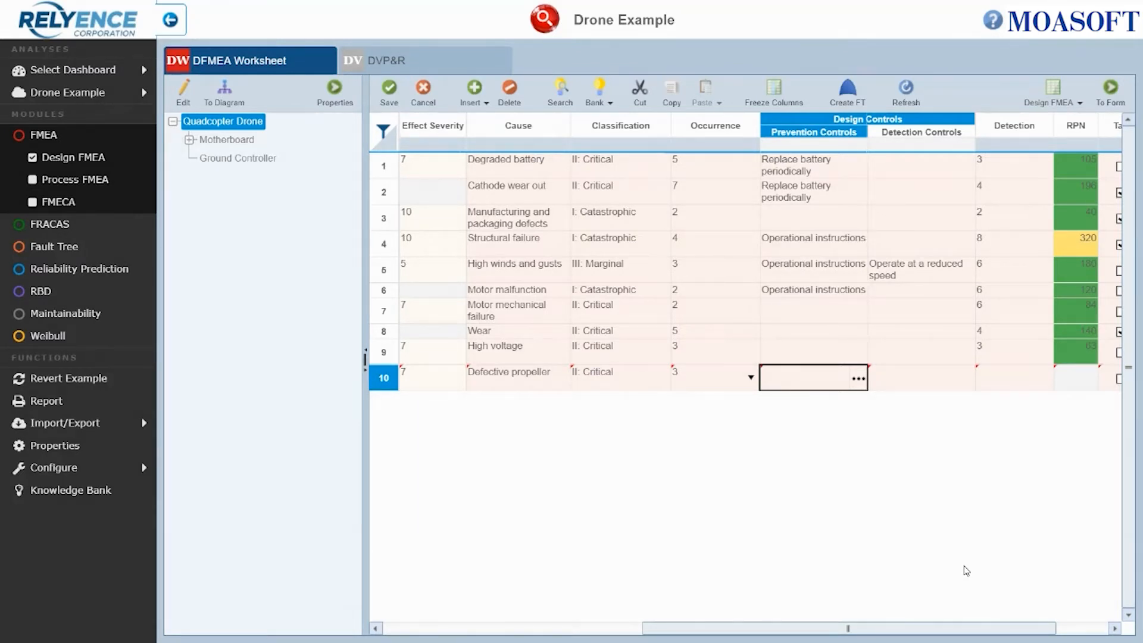
pyautogui.click(857, 379)
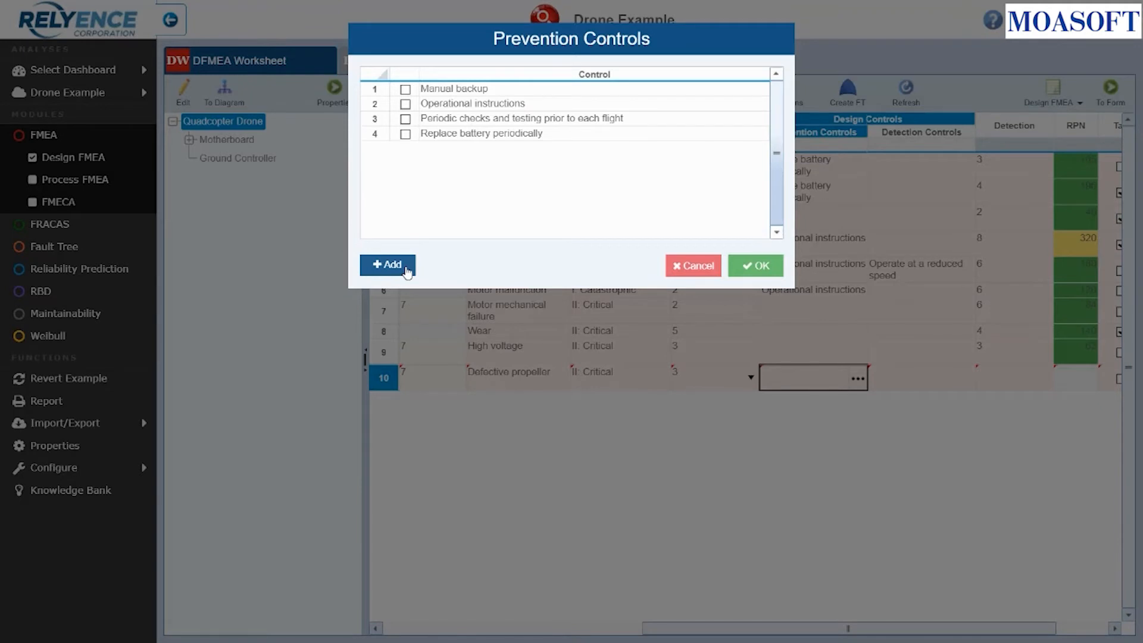
pyautogui.click(406, 268)
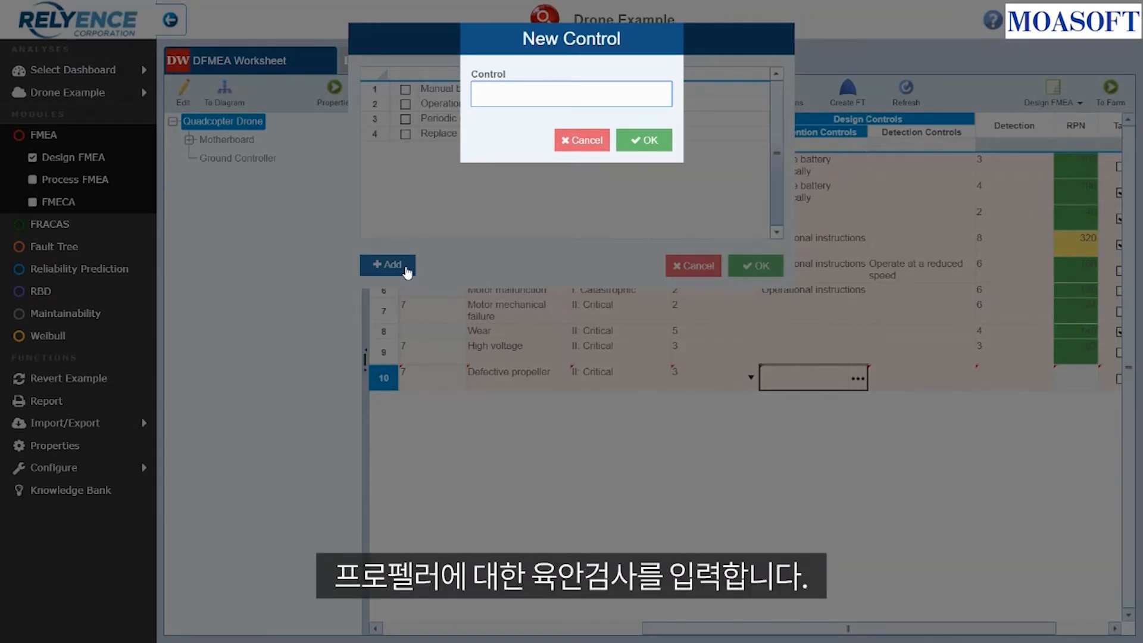
pyautogui.write('Visual ')
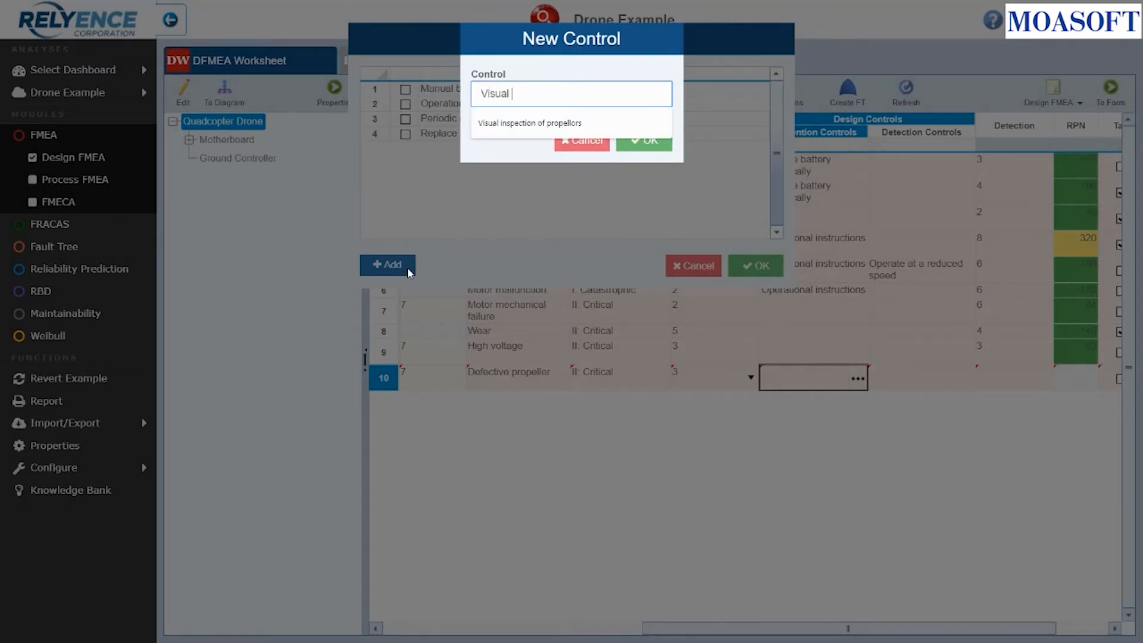
pyautogui.write('Inspection of propellers')
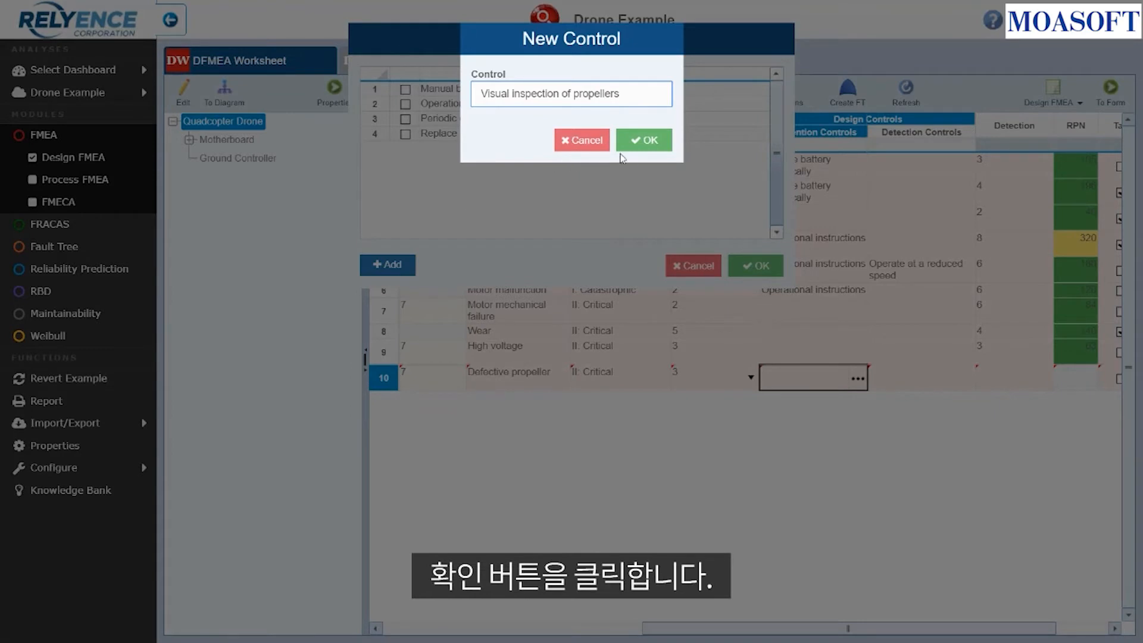
pyautogui.click(647, 143)
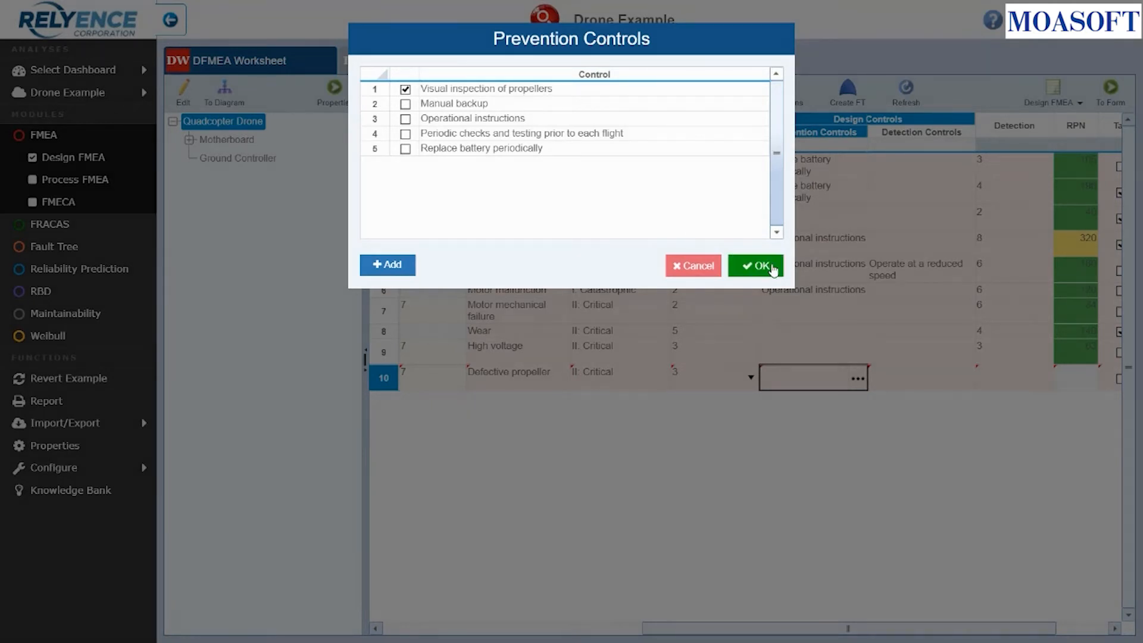
pyautogui.click(772, 271)
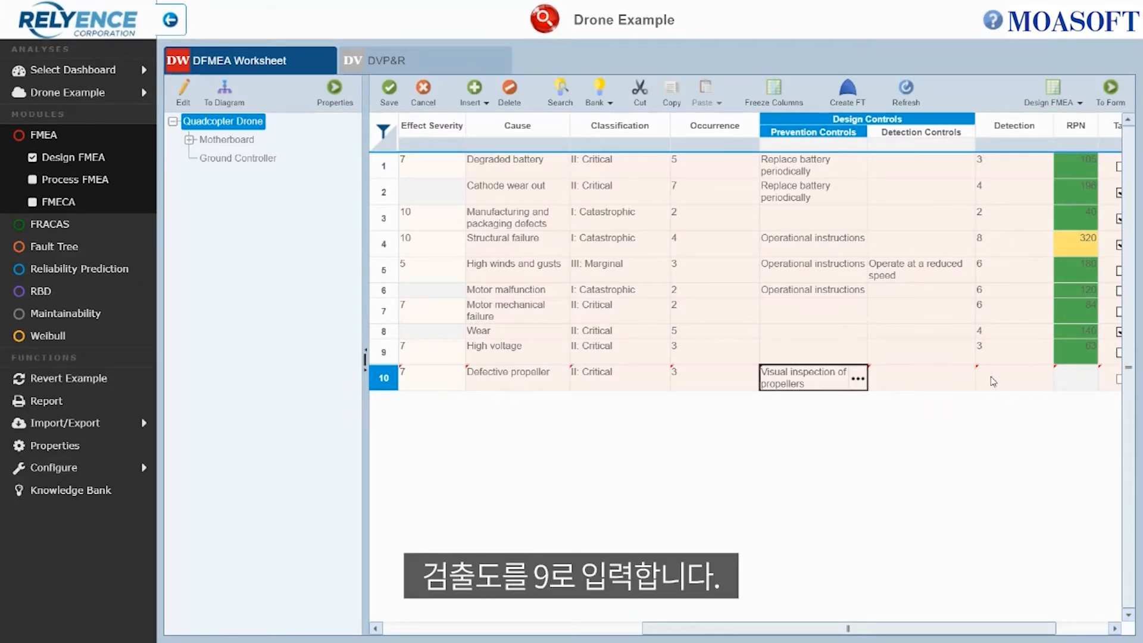
# - Set the detection rating for the new row to rank 9
pyautogui.click(1046, 383)
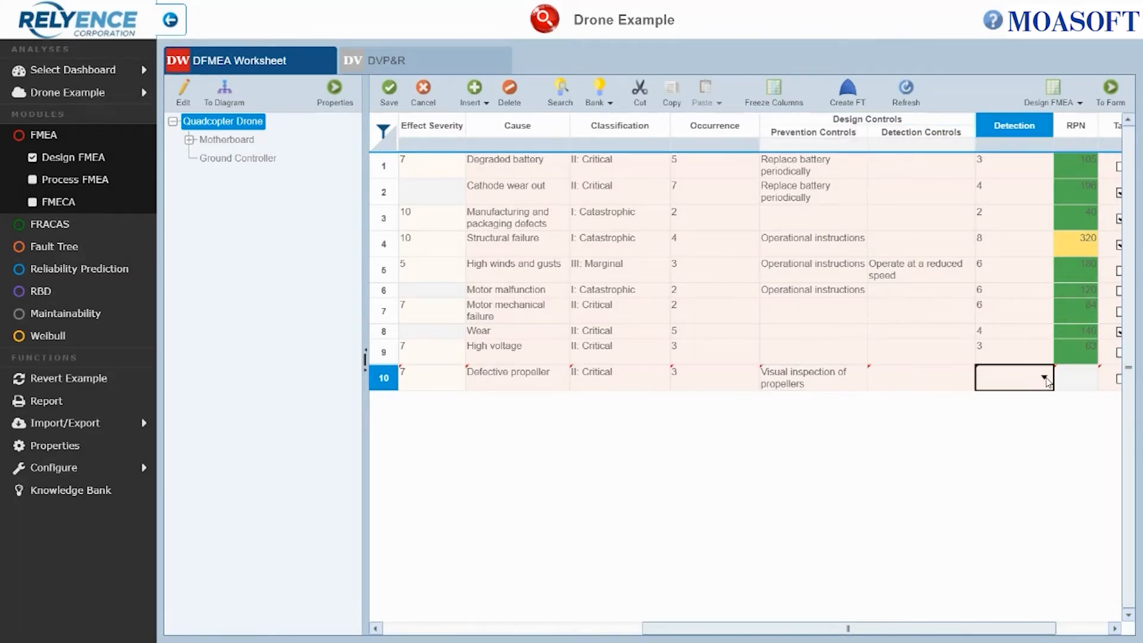
pyautogui.click(1045, 377)
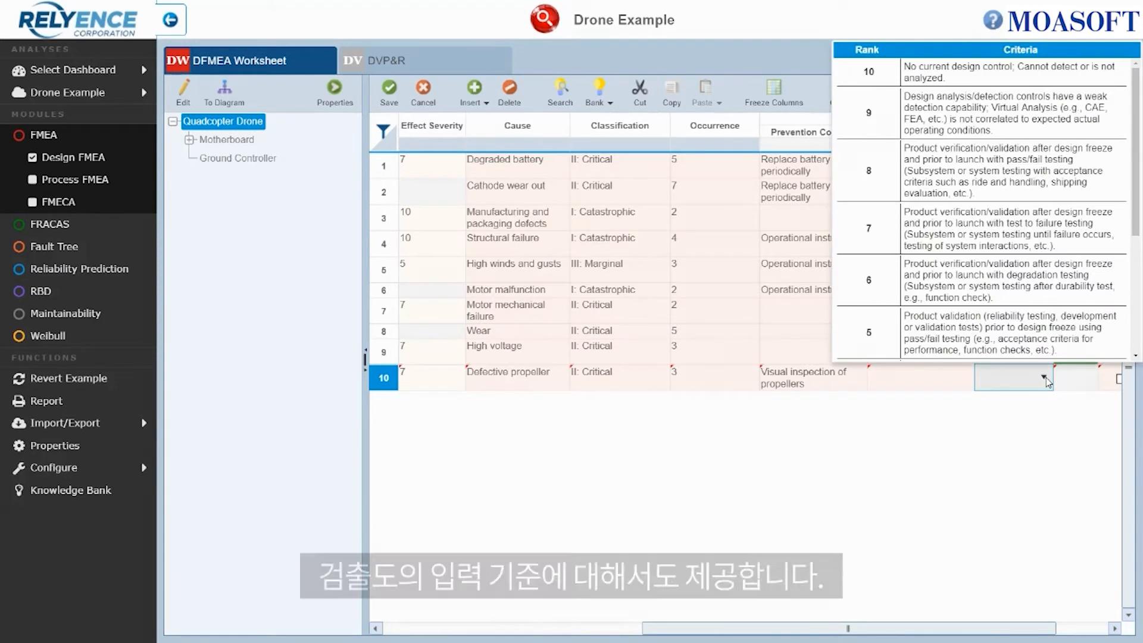
pyautogui.click(951, 124)
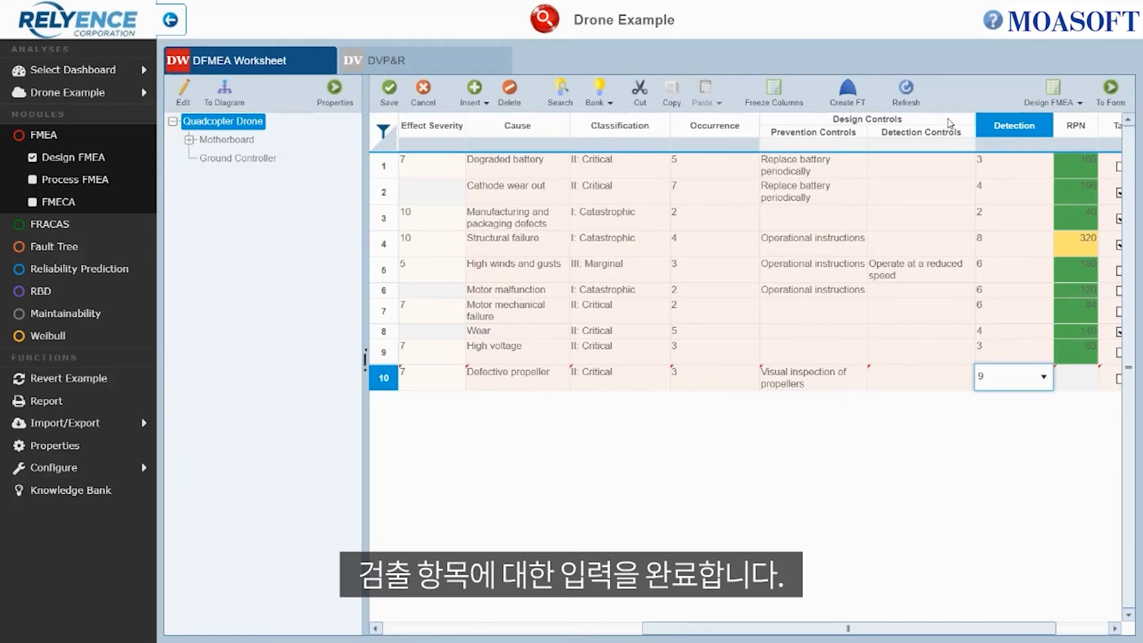
pyautogui.press('Tab')
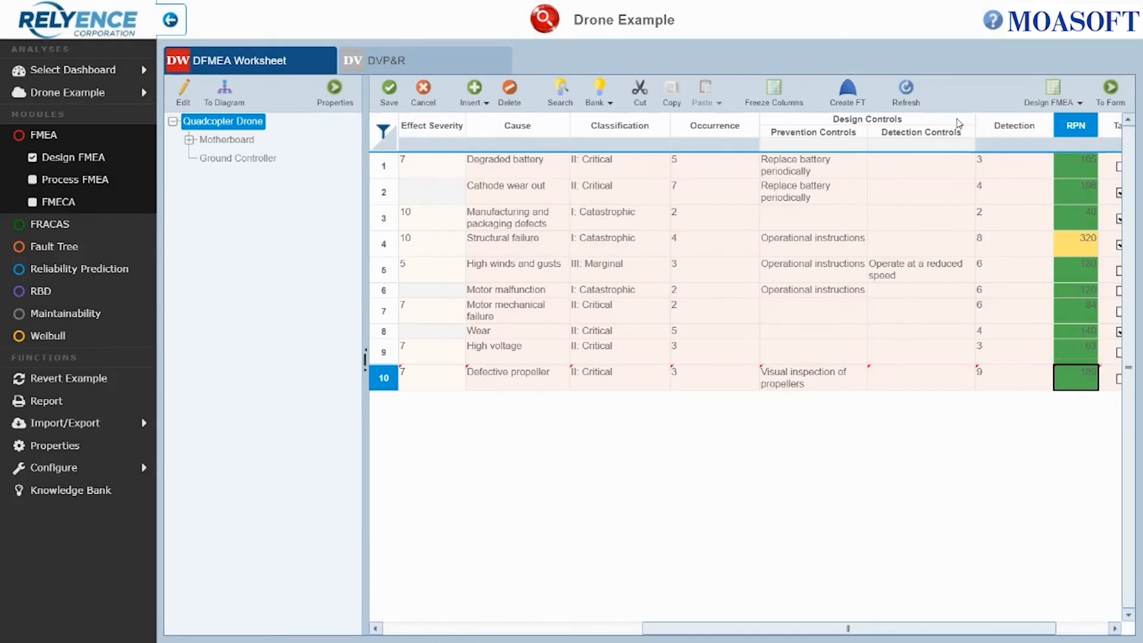
# - Switch to the Recommended Actions view and enter the recommended action "Weigh propellers prior to installation" for the new row
pyautogui.click(1083, 105)
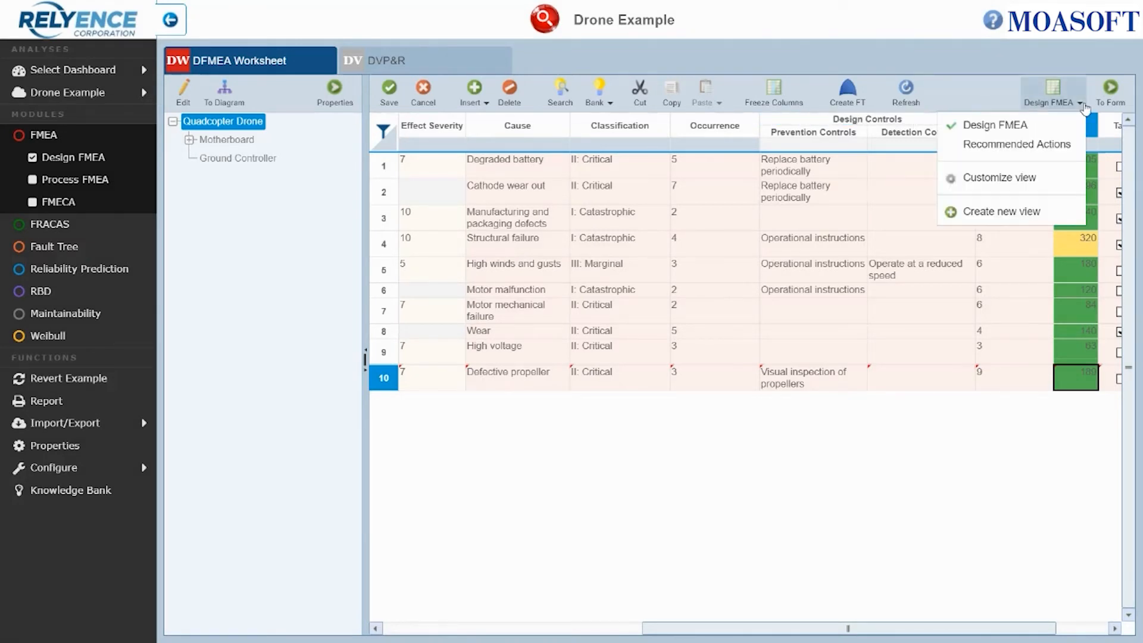
pyautogui.click(1058, 145)
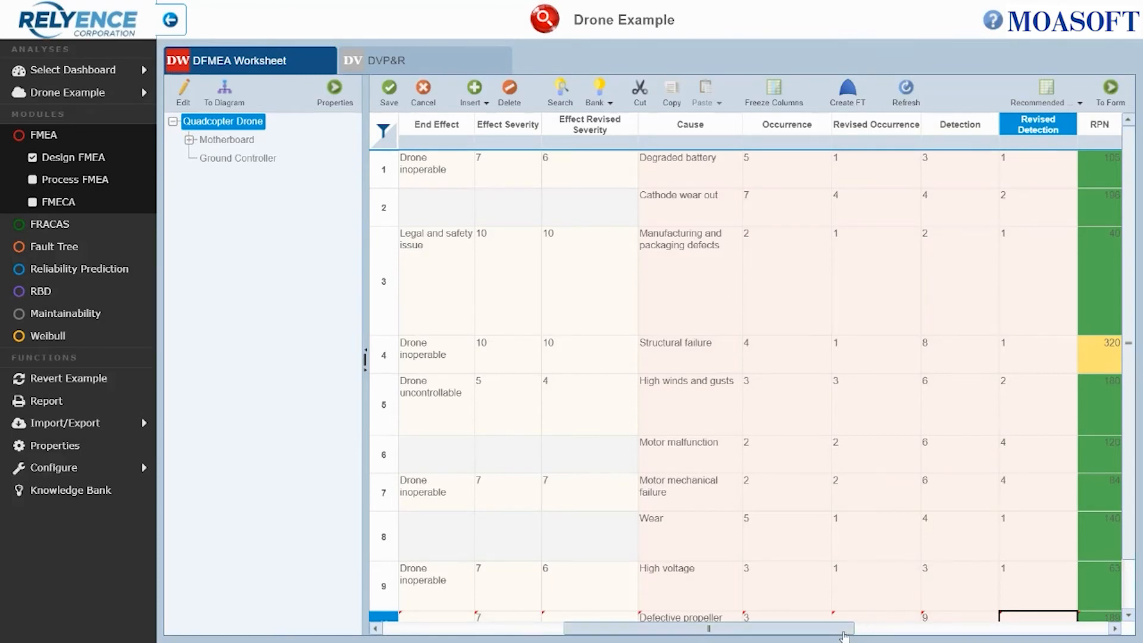
pyautogui.moveTo(852, 633); pyautogui.dragTo(1088, 624)
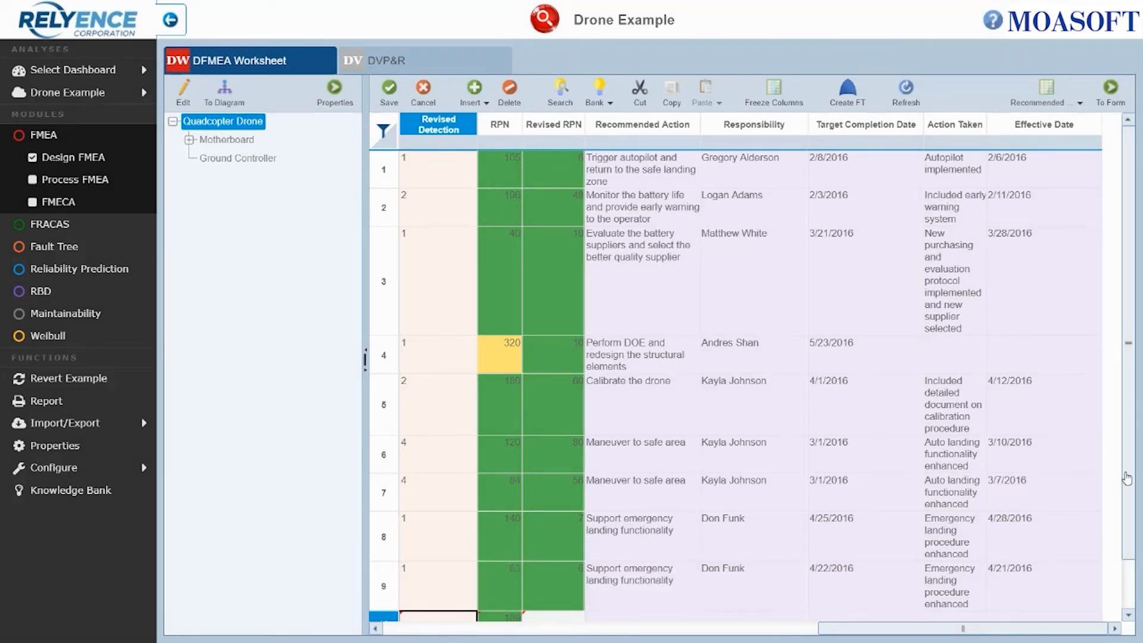
pyautogui.moveTo(1127, 478); pyautogui.dragTo(1137, 545)
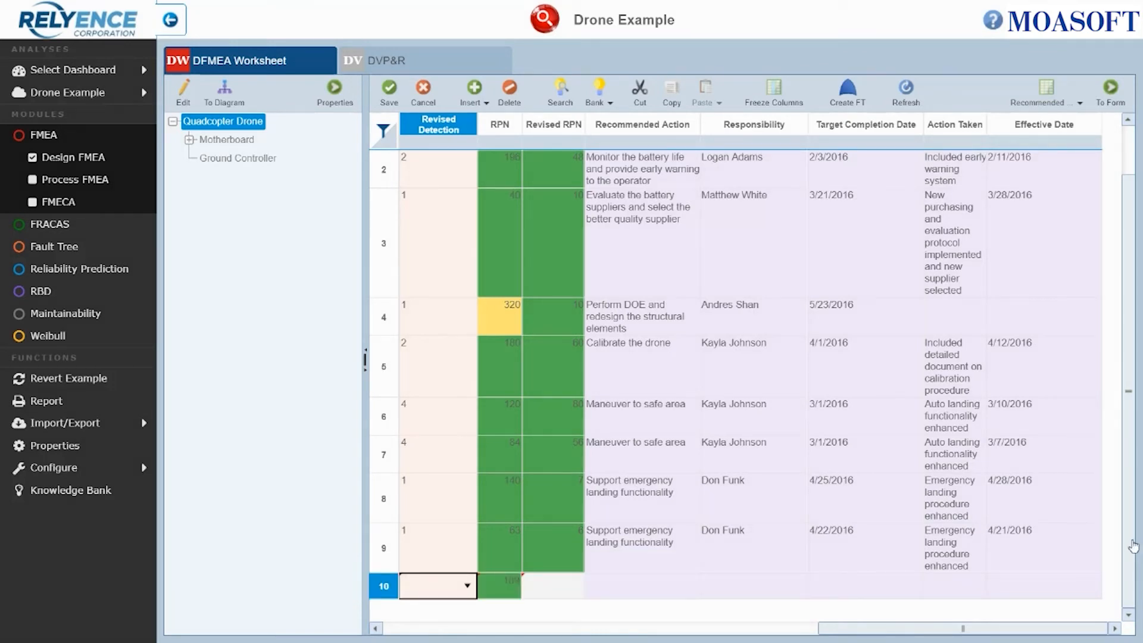
pyautogui.click(657, 588)
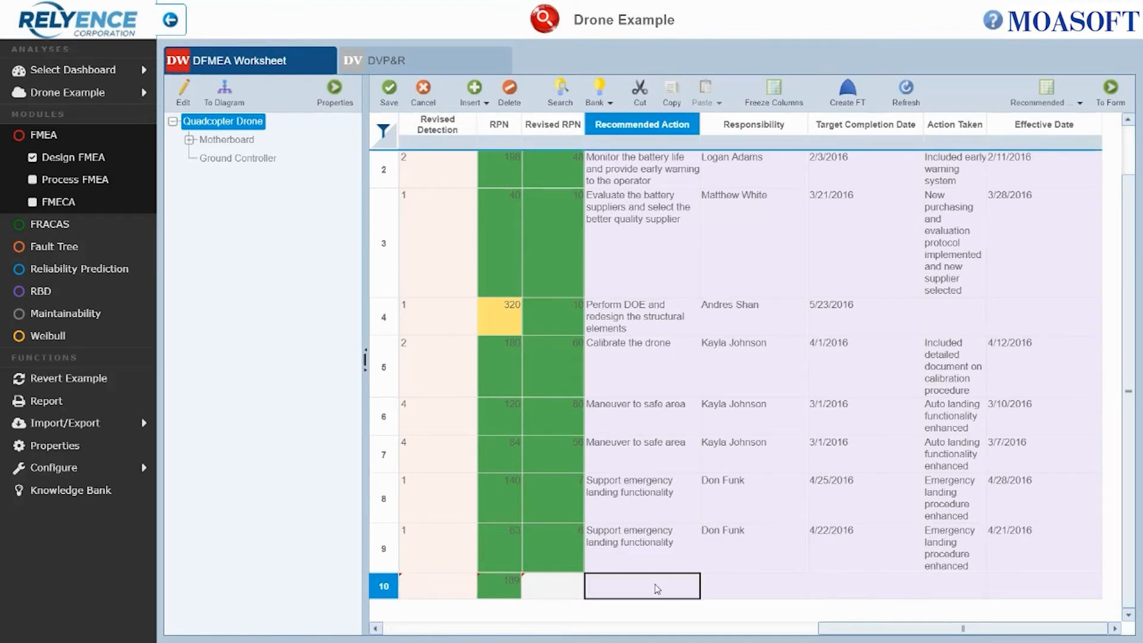
pyautogui.write('Wei')
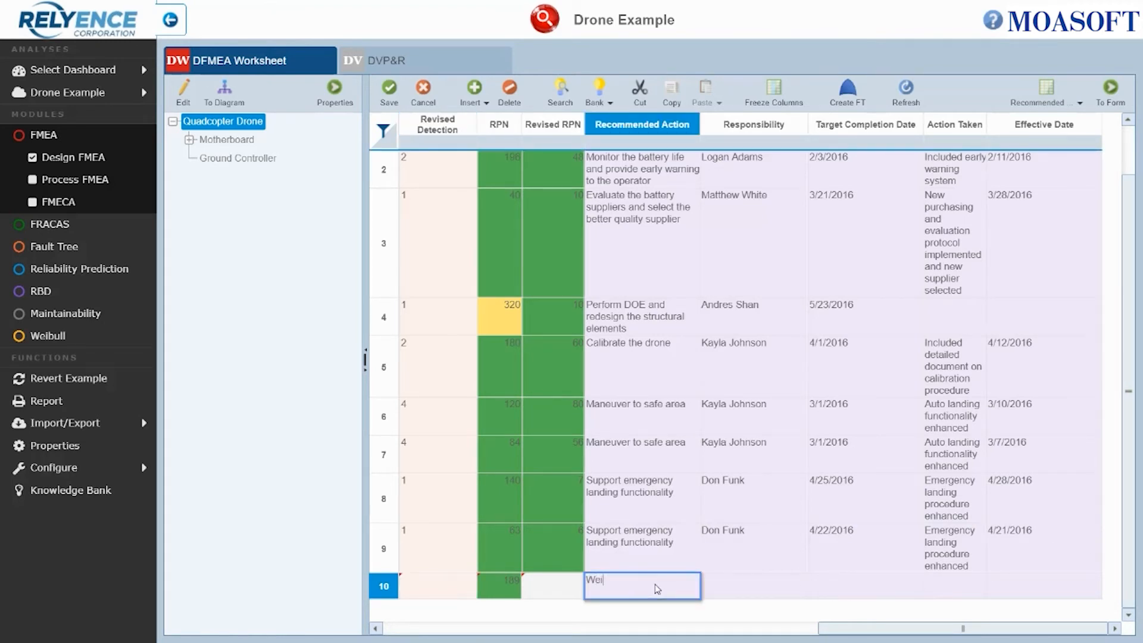
pyautogui.write('gh propellers prior to installation')
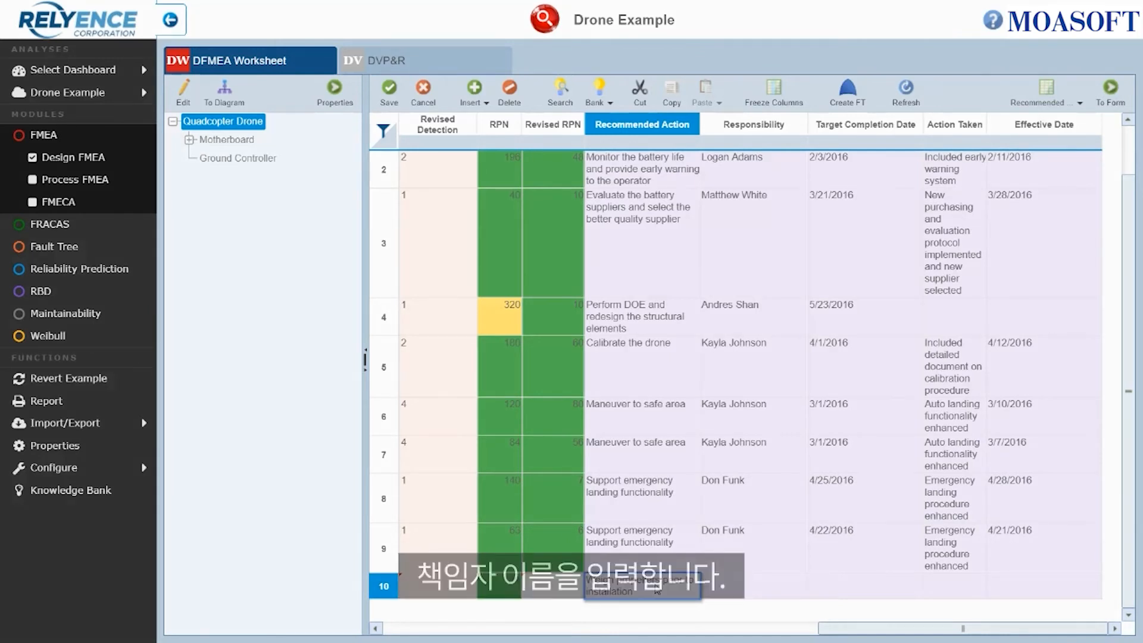
# - Enter the responsible person's full name in the new row's responsibility field
pyautogui.press('Tab')
pyautogui.write('Jane Smith')
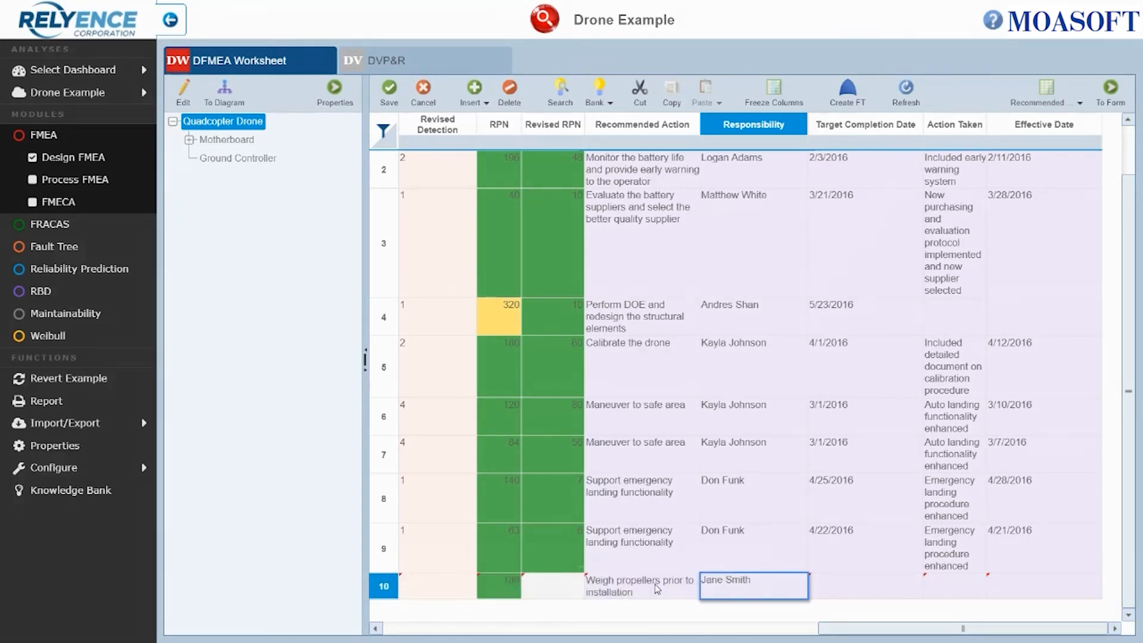
pyautogui.press('Tab')
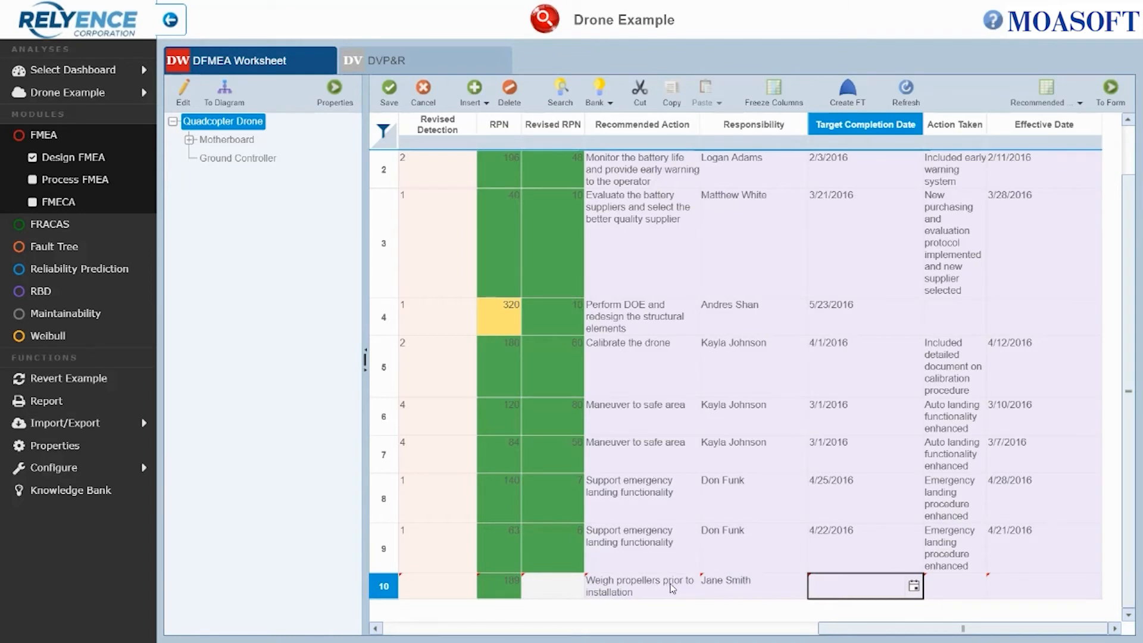
# - Set the target completion date to 3/15/2019 using the date picker
pyautogui.click(914, 586)
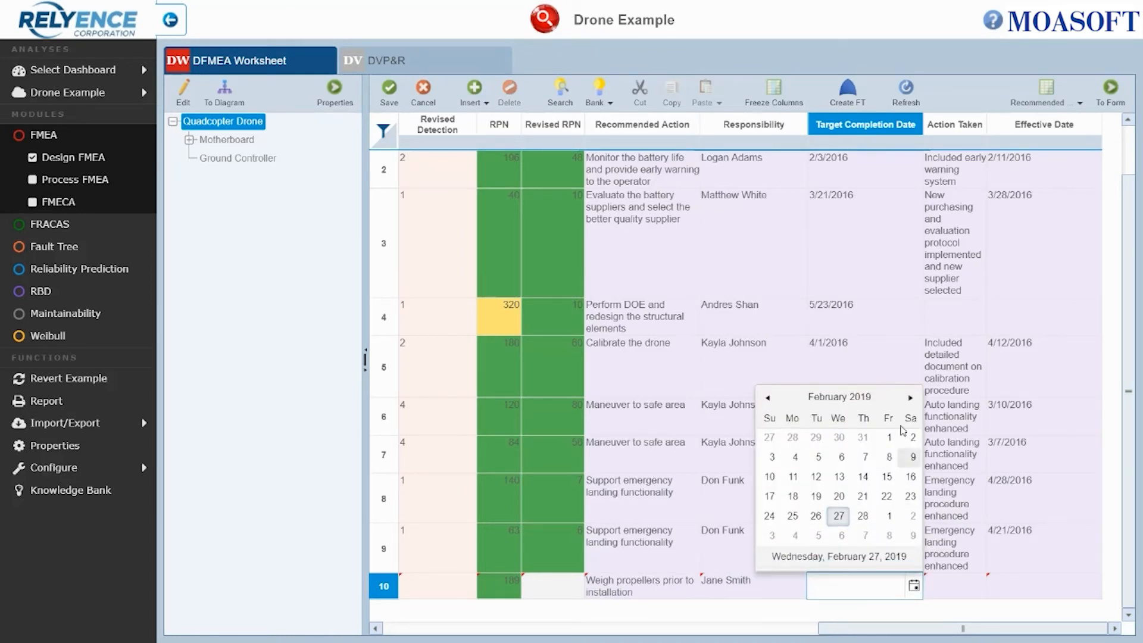
pyautogui.click(910, 398)
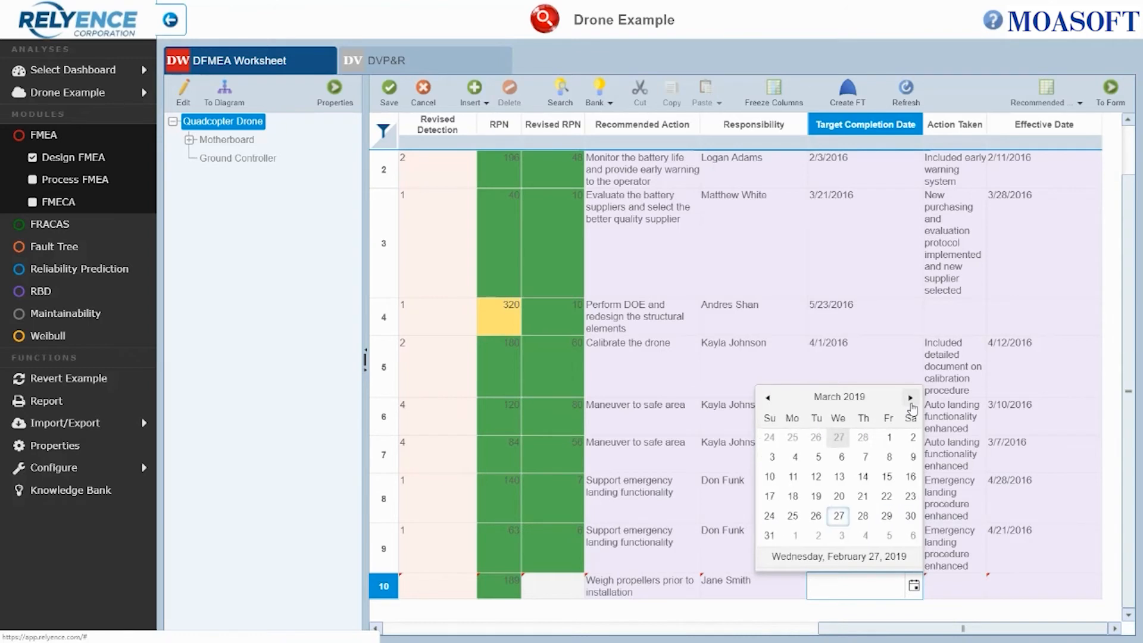
pyautogui.click(889, 477)
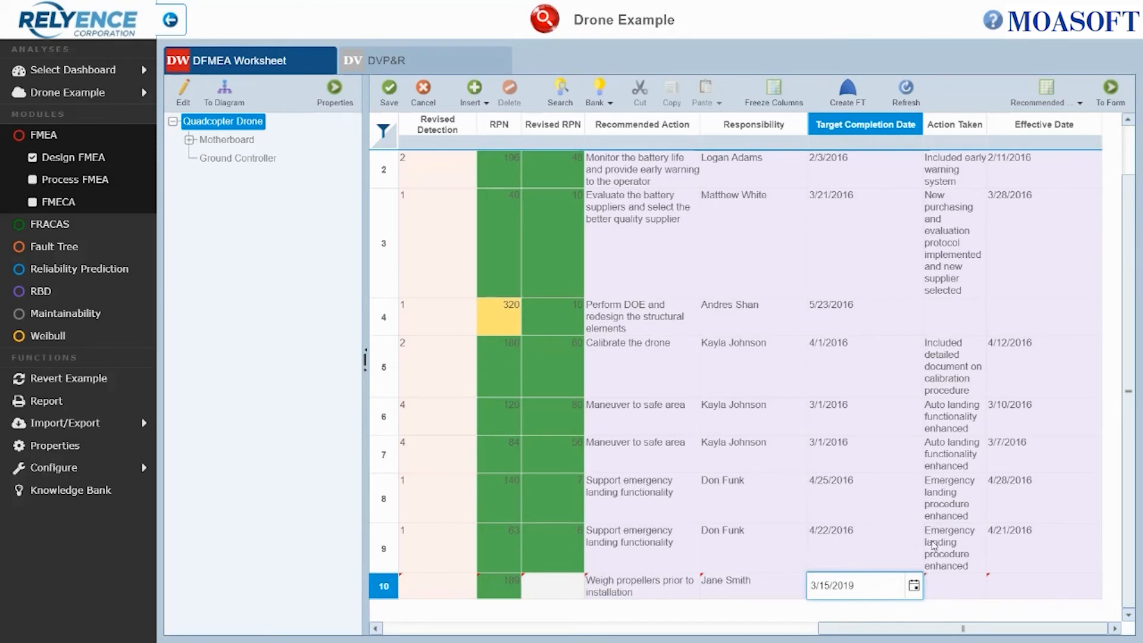
# - Enter the action taken "Operator instructions updated to weigh propellers prior to installation"
pyautogui.click(960, 588)
pyautogui.write('O')
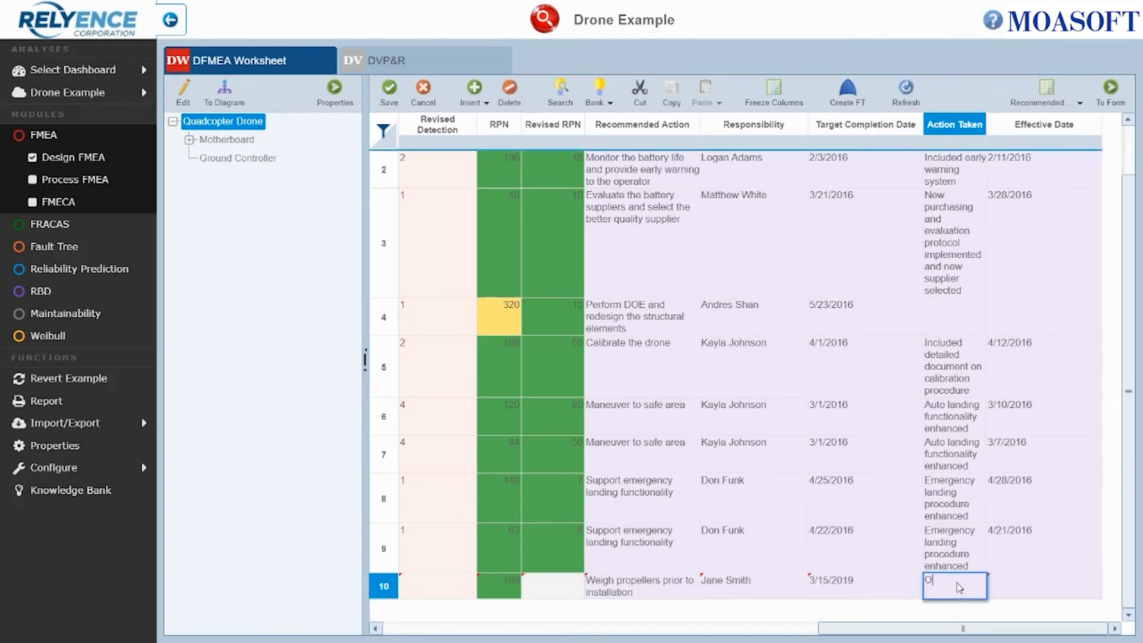
pyautogui.write('perator instructions update')
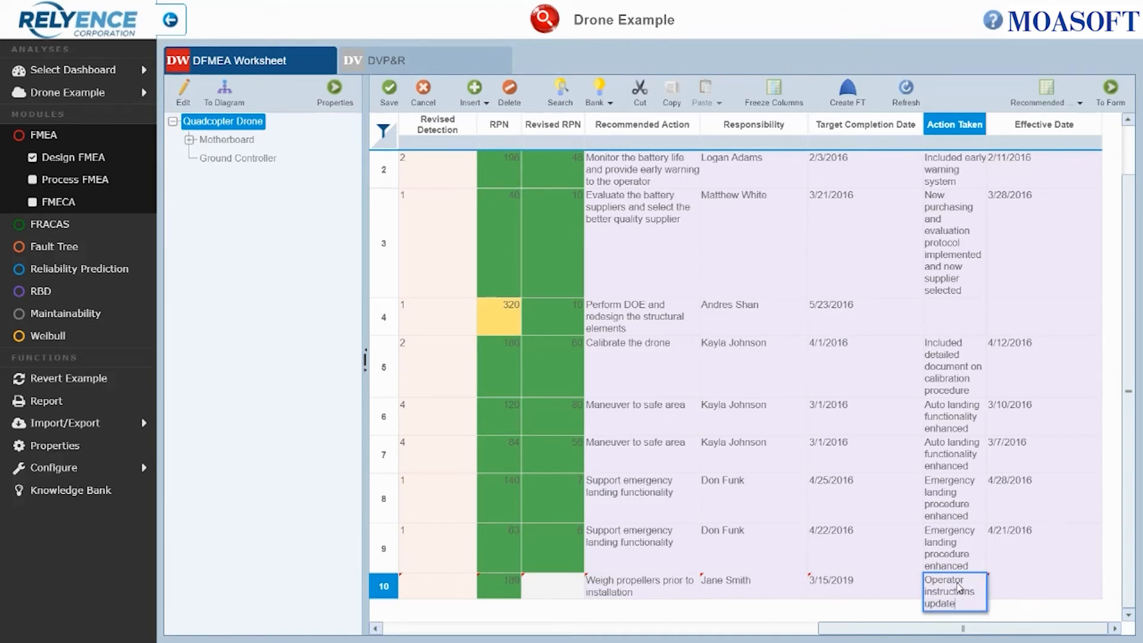
pyautogui.write('d to weigh')
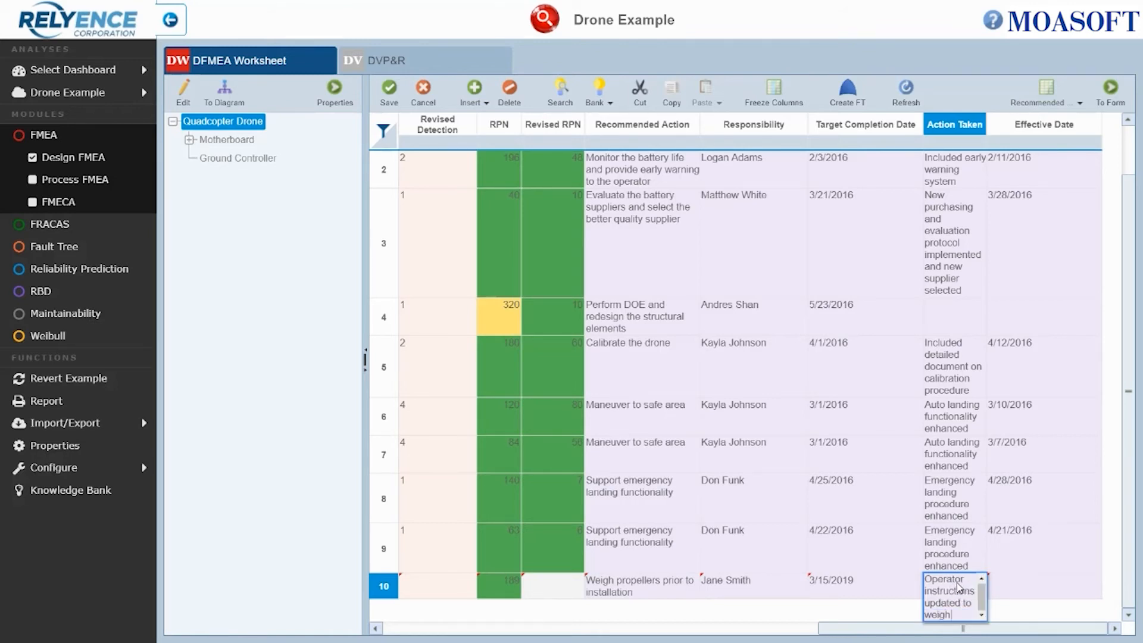
pyautogui.write(' propelle')
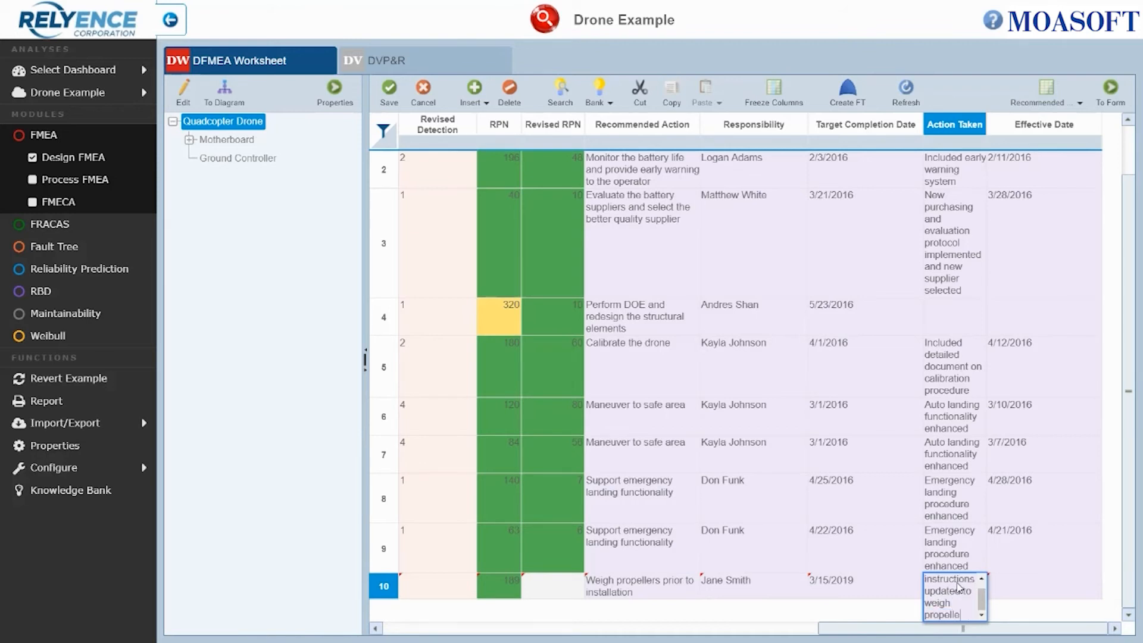
pyautogui.write('rs pri')
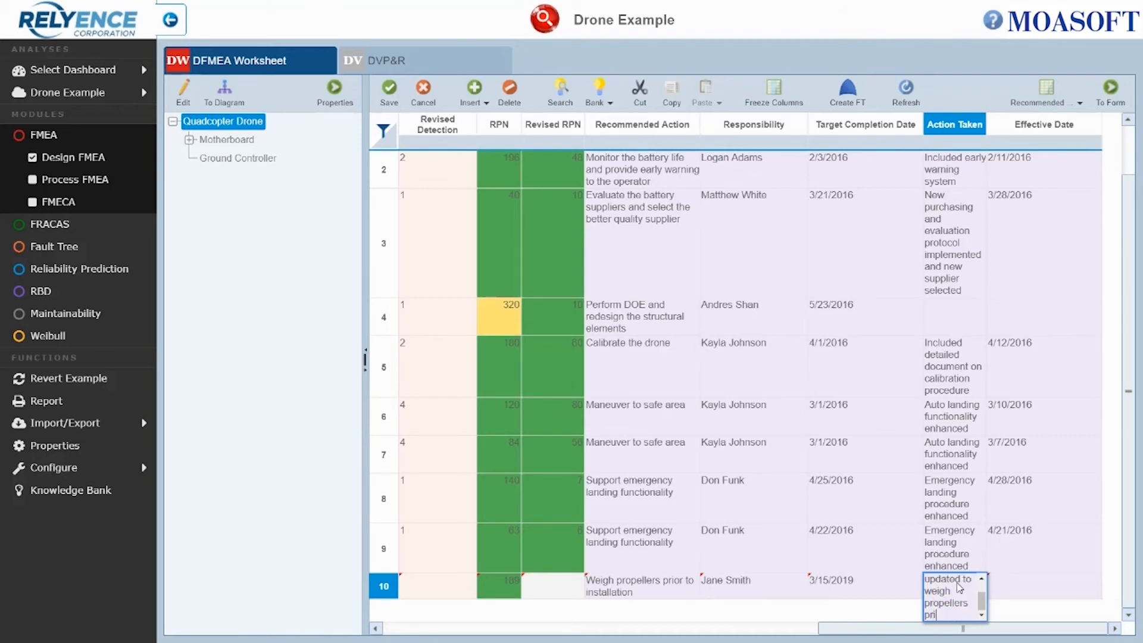
pyautogui.write('or to installation')
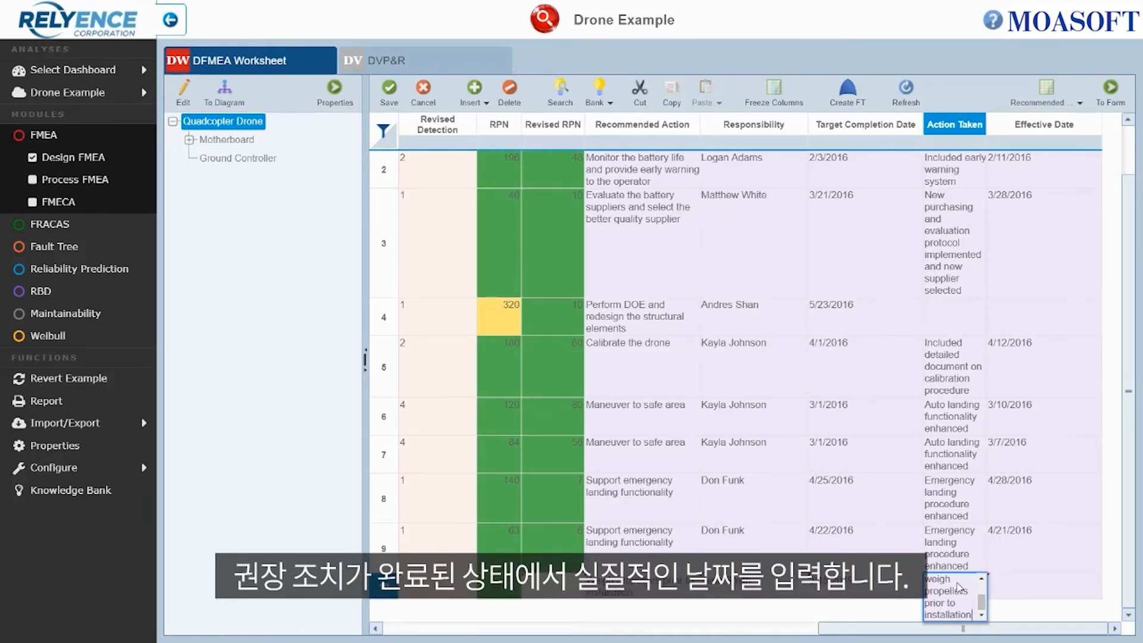
# - Set the effective date for the new row to 2/27/2019
pyautogui.press('Tab')
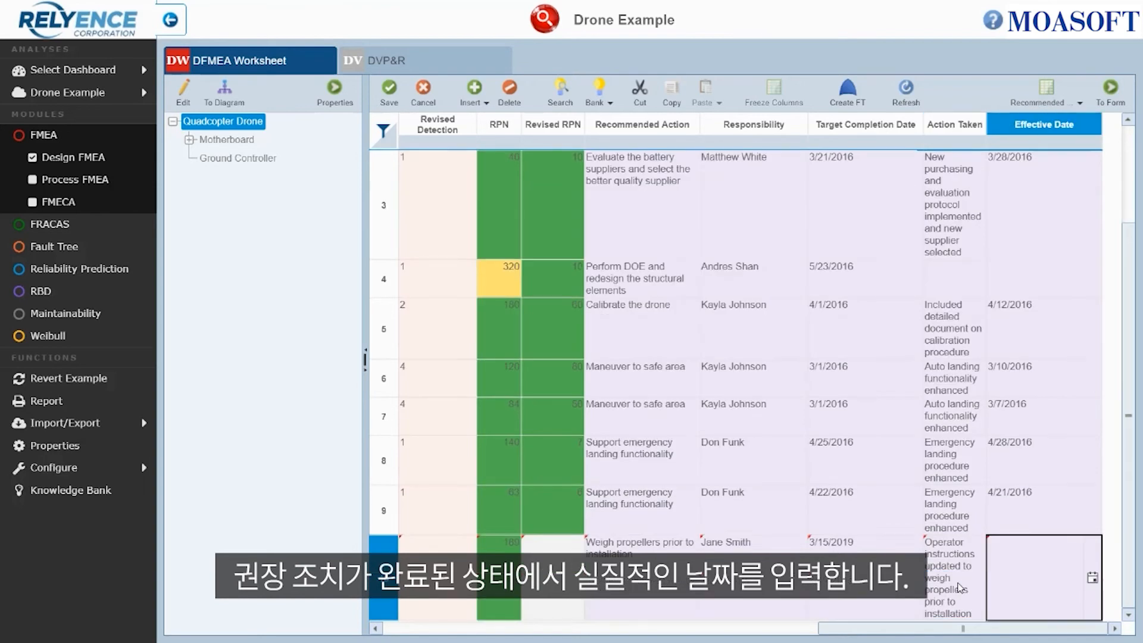
pyautogui.click(1092, 578)
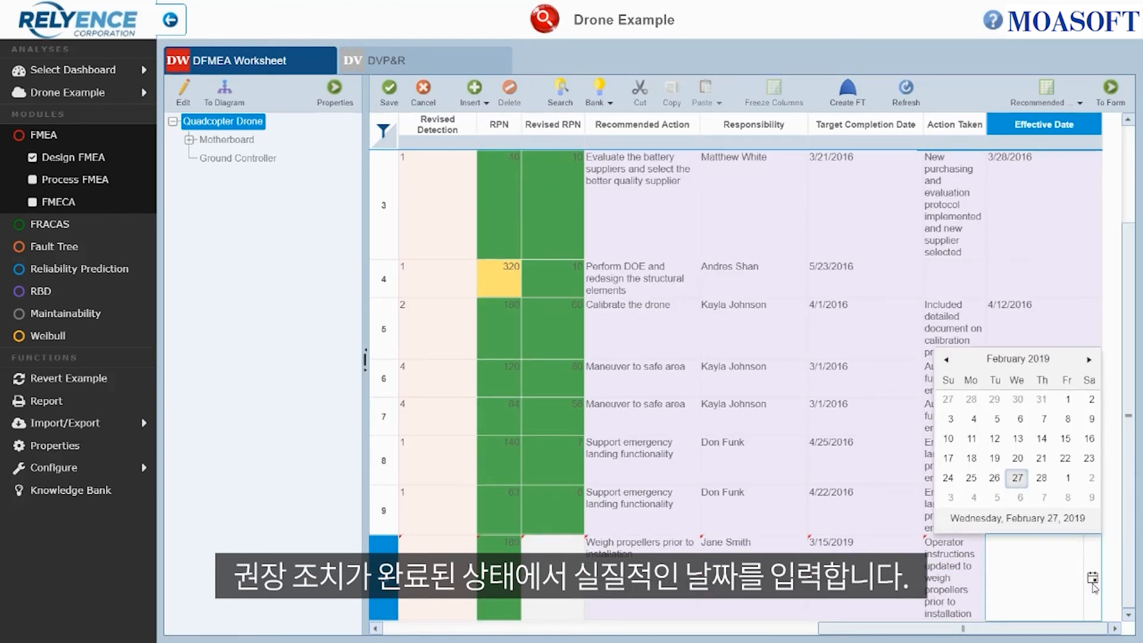
pyautogui.click(1018, 478)
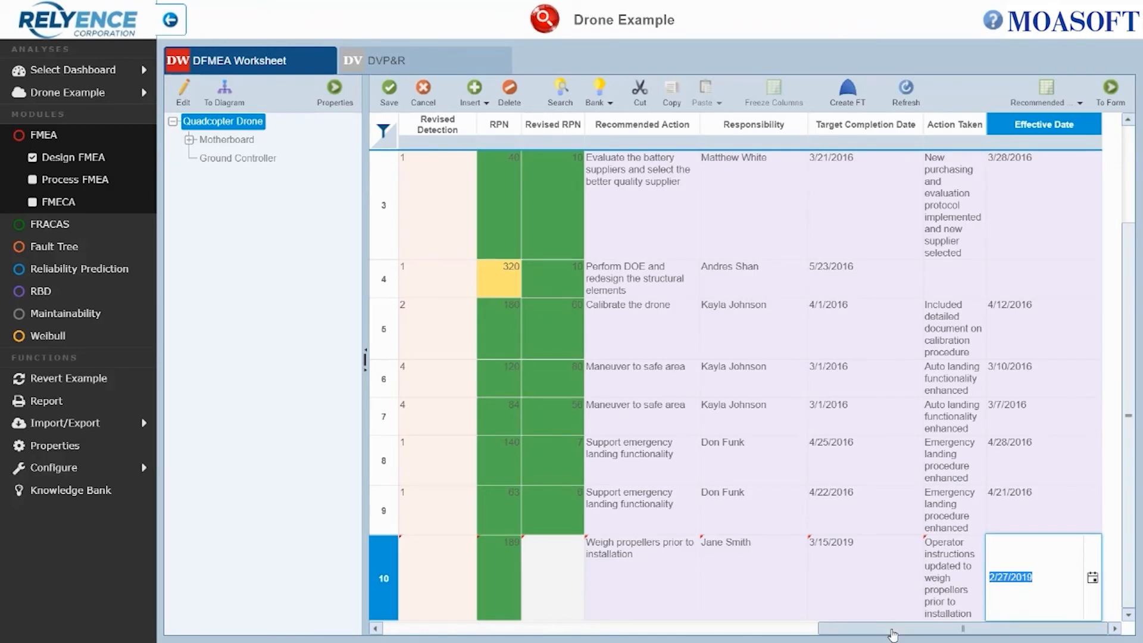
# - Set the new row's Effect Revised Severity rank to 7
pyautogui.moveTo(889, 634); pyautogui.dragTo(672, 636)
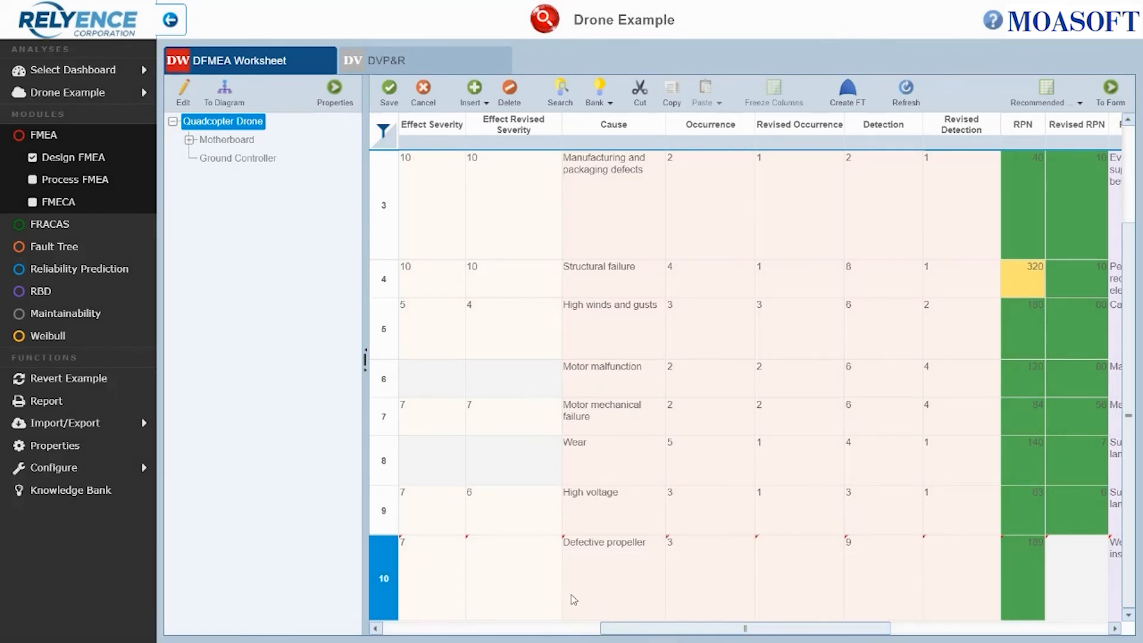
pyautogui.click(545, 583)
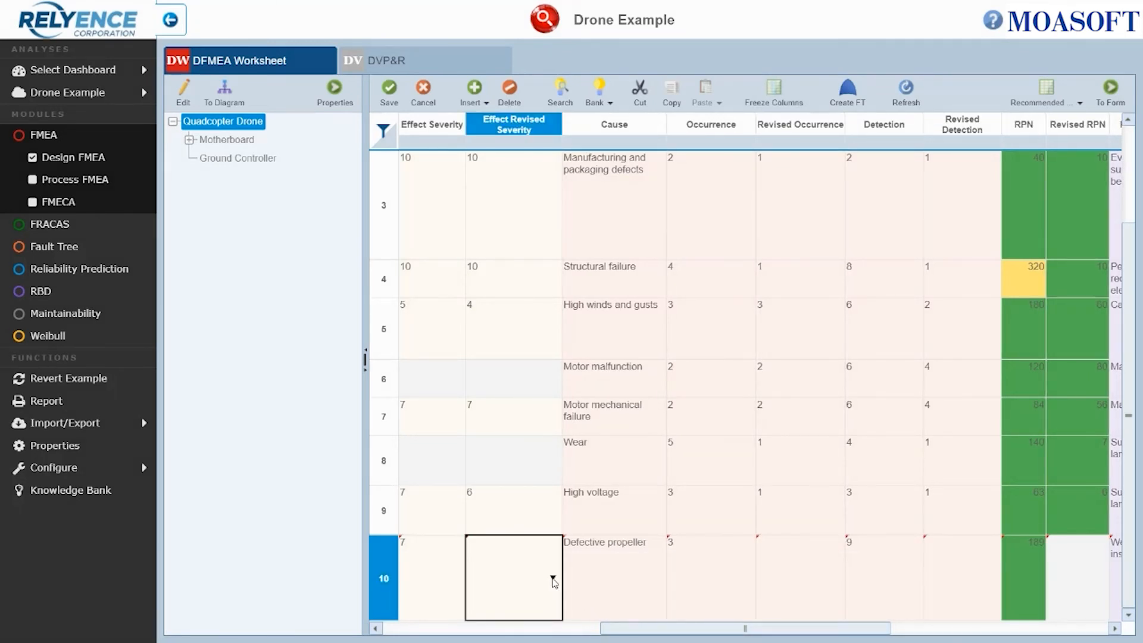
pyautogui.click(553, 579)
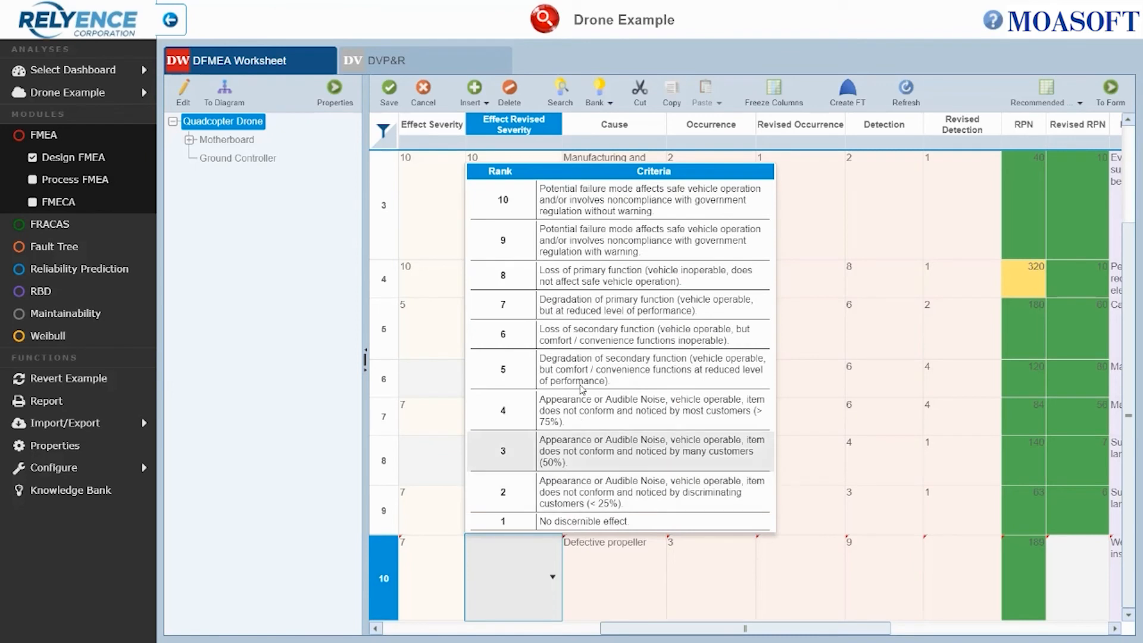
pyautogui.click(586, 313)
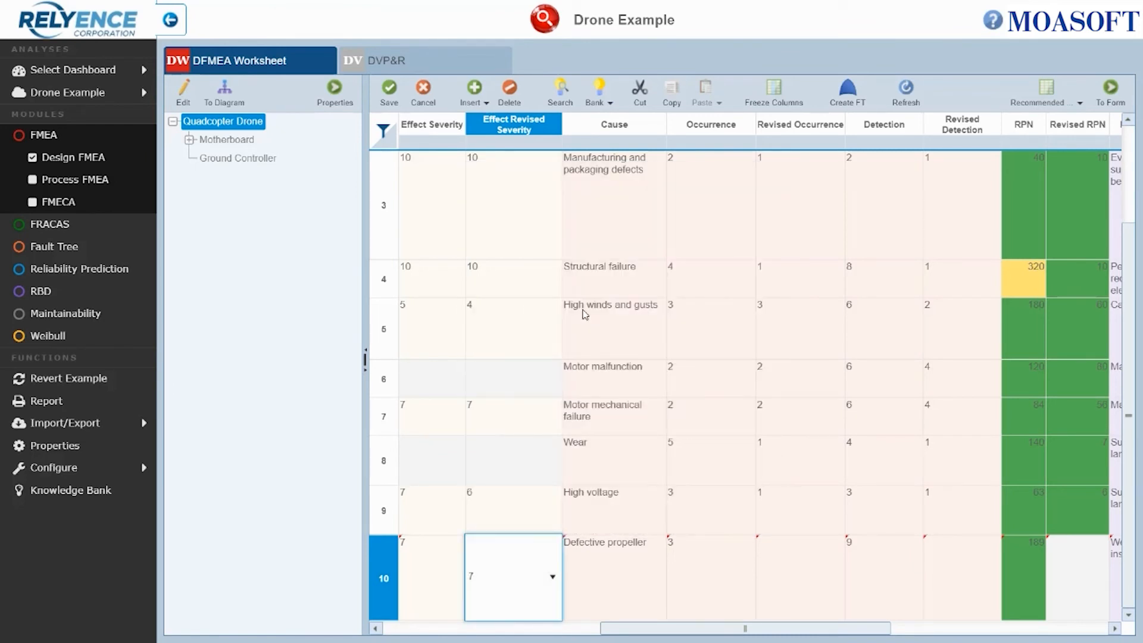
pyautogui.press('Tab')
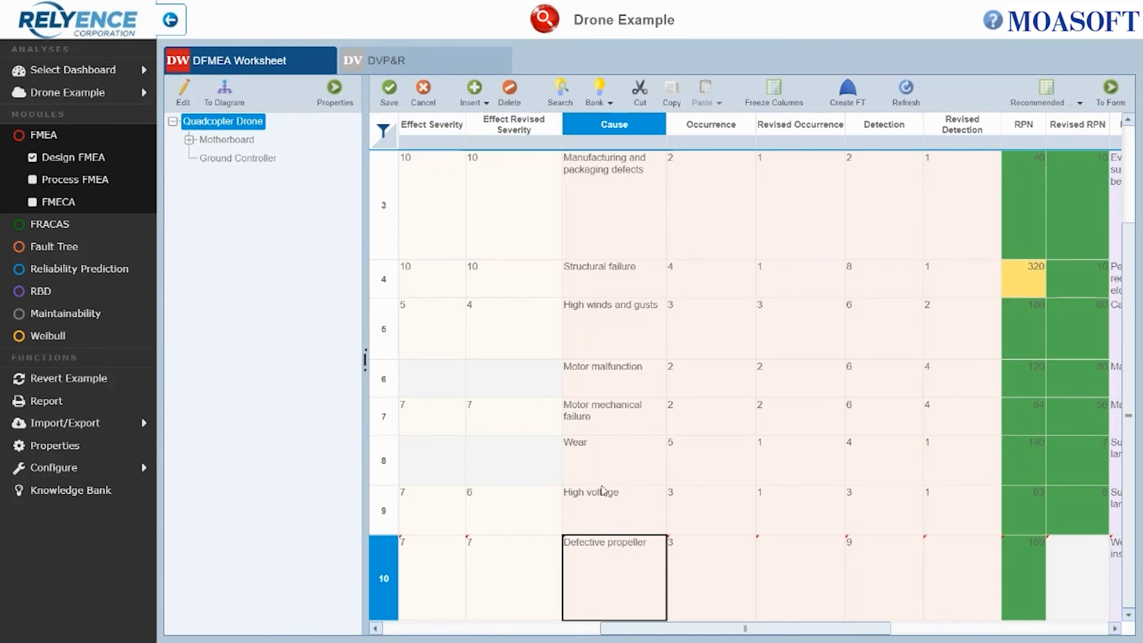
# - Set the new row's Revised Occurrence rank to 2
pyautogui.moveTo(638, 630); pyautogui.dragTo(519, 628)
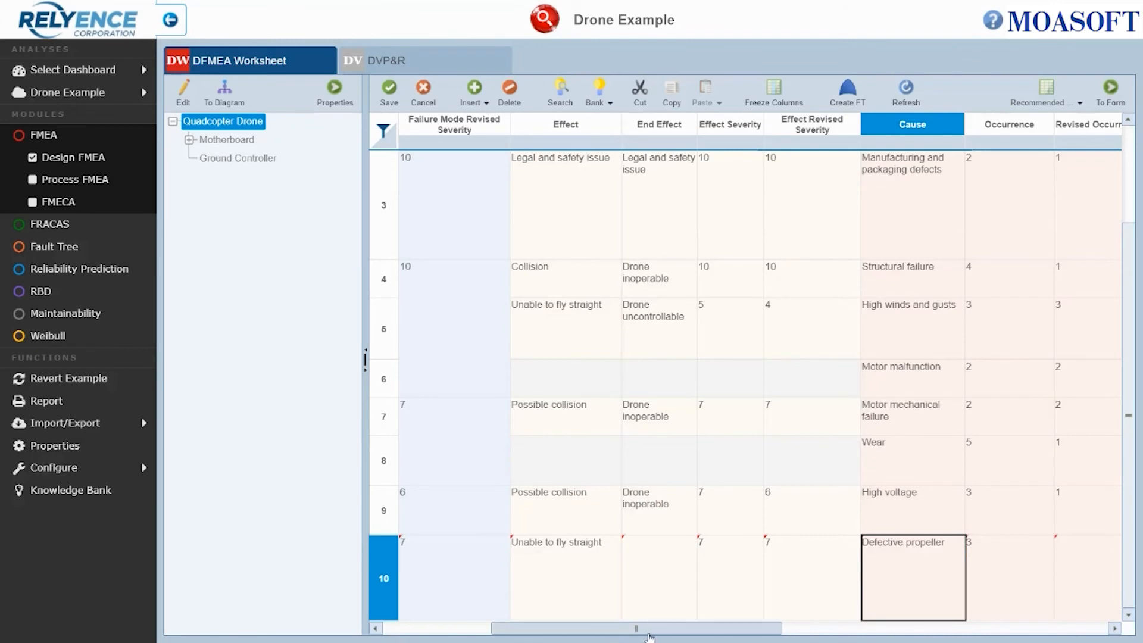
pyautogui.moveTo(655, 636); pyautogui.dragTo(687, 636)
pyautogui.moveTo(734, 639); pyautogui.dragTo(784, 638)
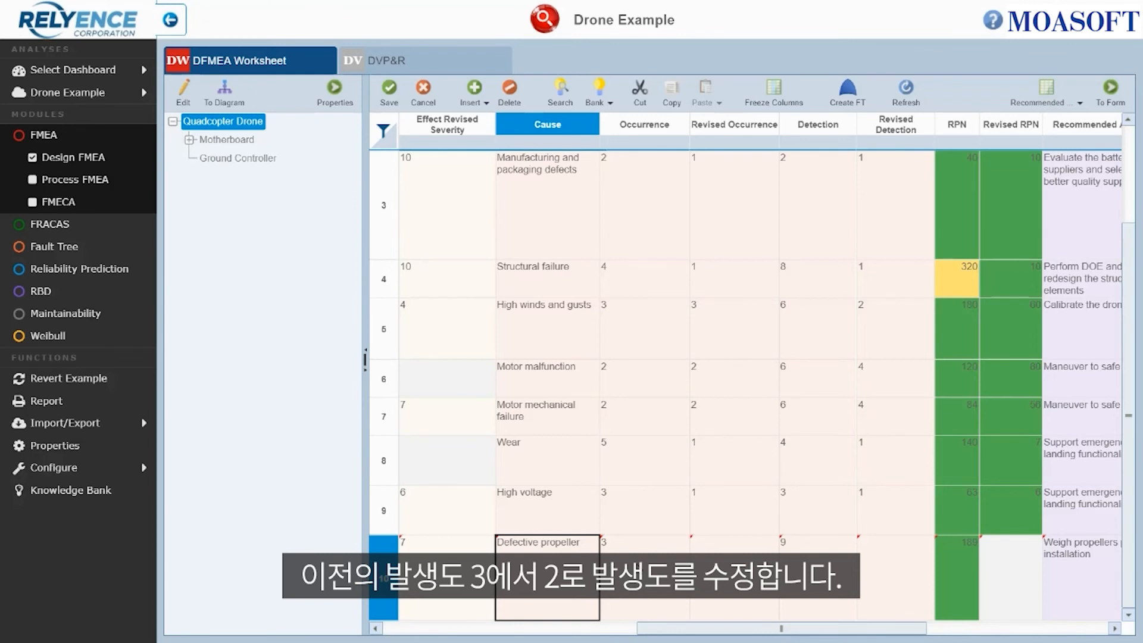
pyautogui.click(754, 576)
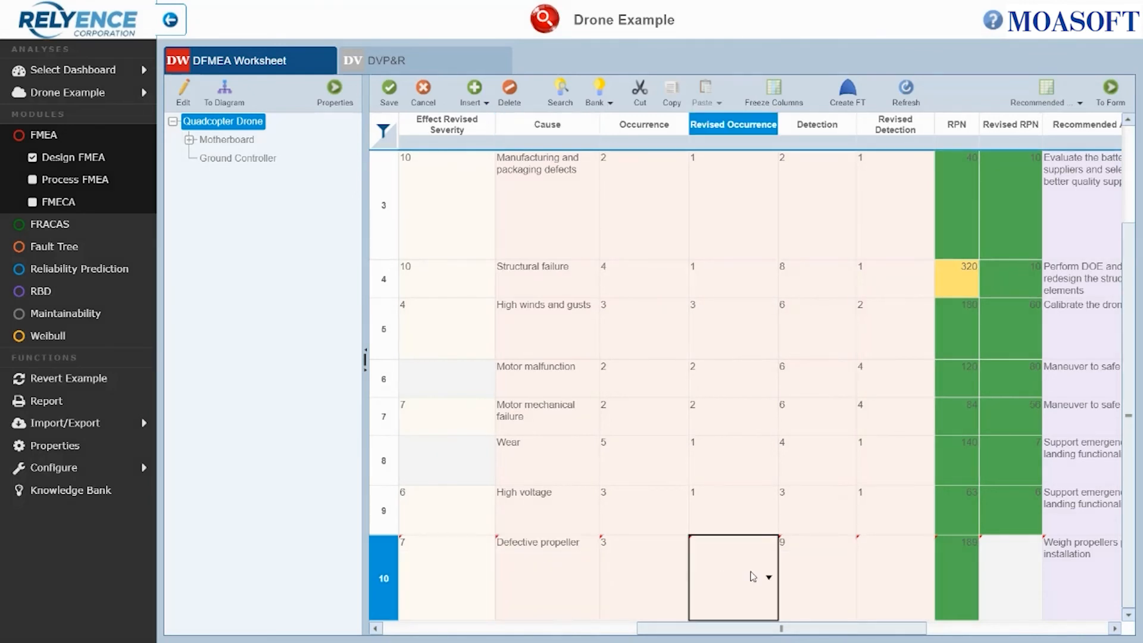
pyautogui.click(768, 579)
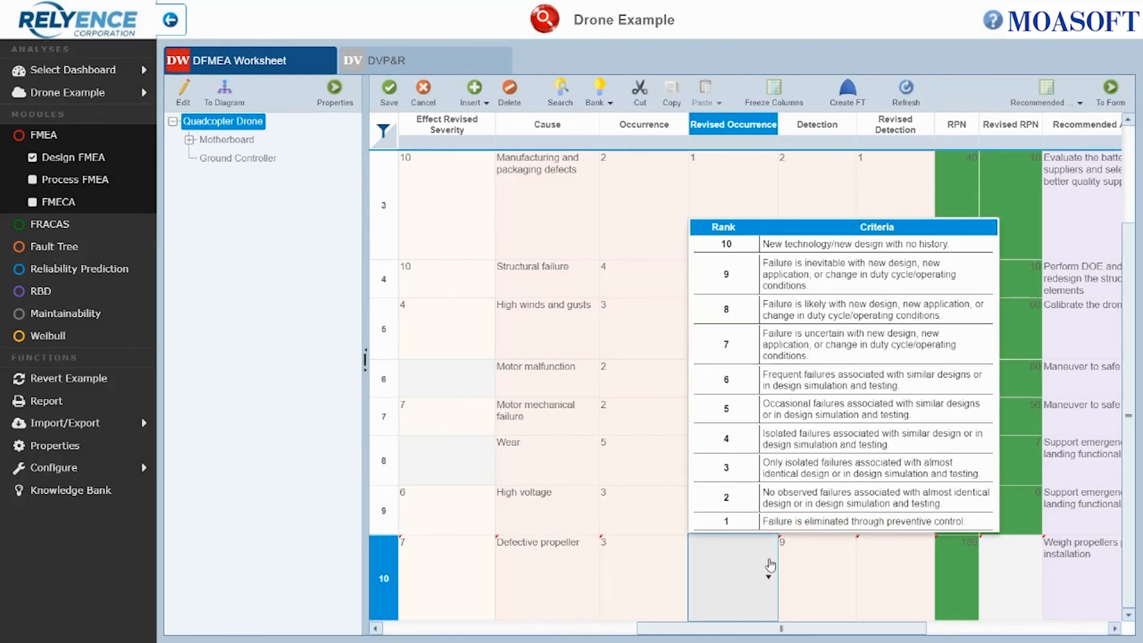
pyautogui.click(770, 508)
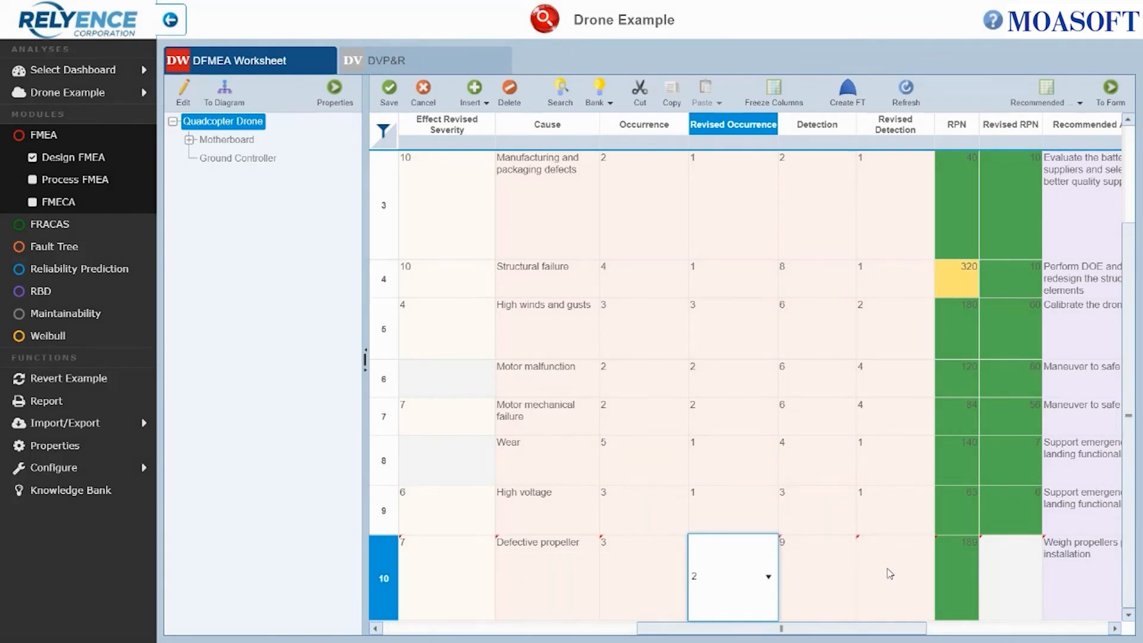
# - Set the new row's Revised Detection rank to 7
pyautogui.click(890, 573)
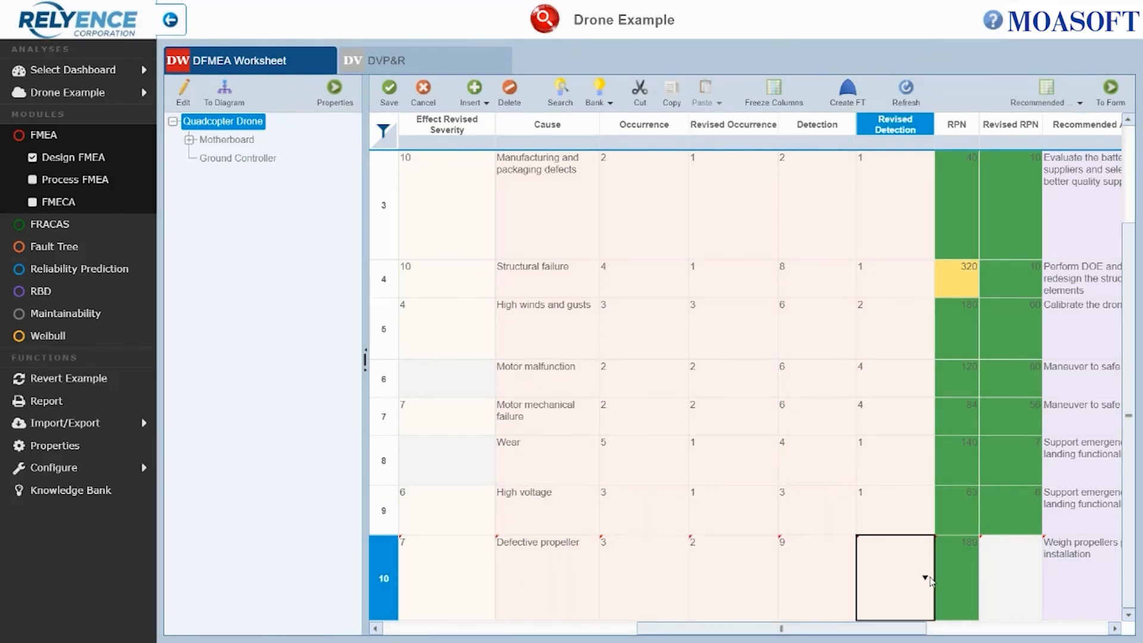
pyautogui.click(924, 578)
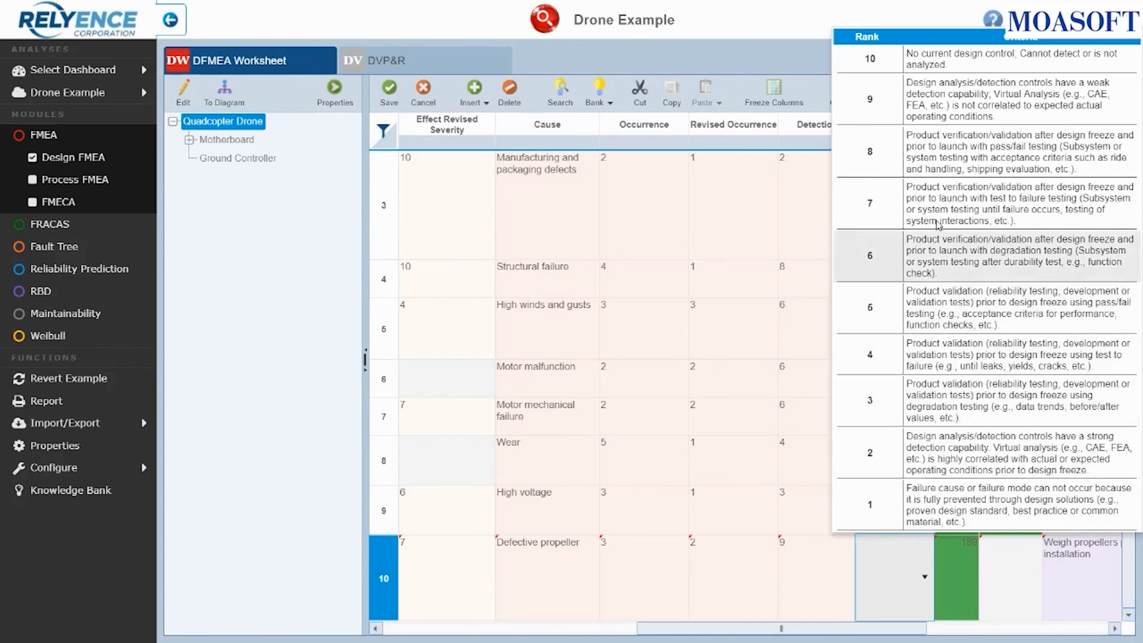
pyautogui.click(937, 223)
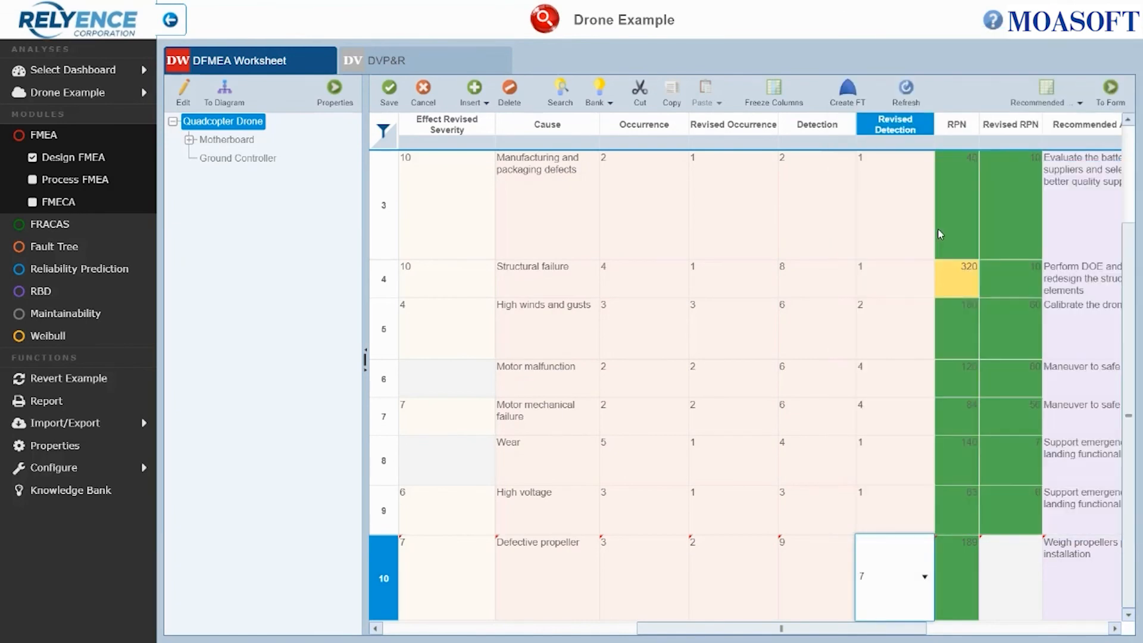
pyautogui.press('Tab')
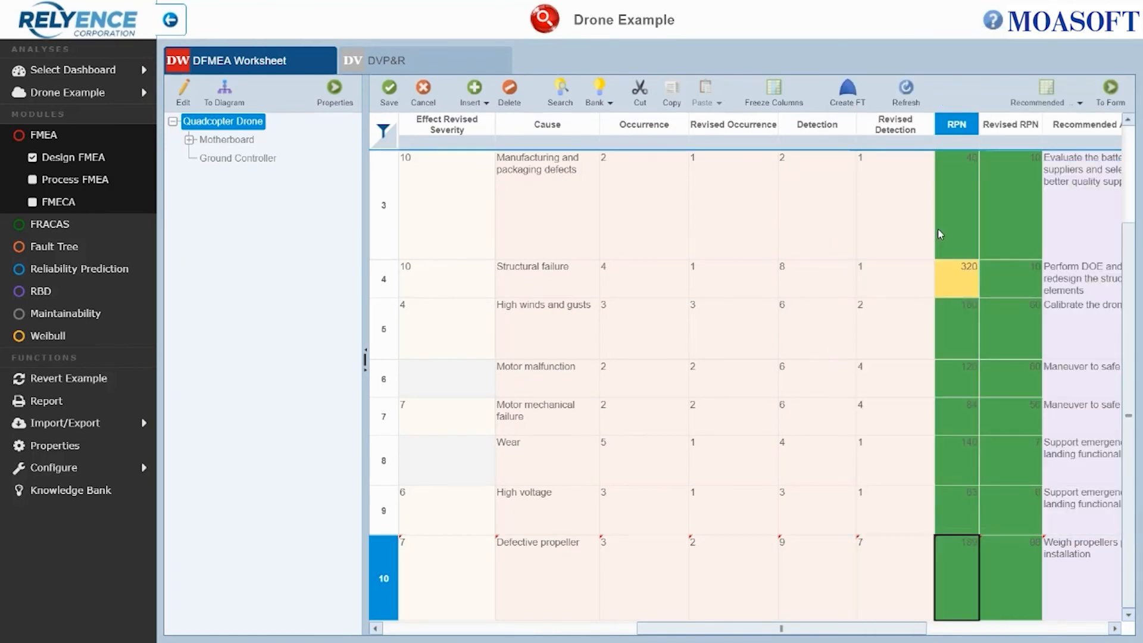